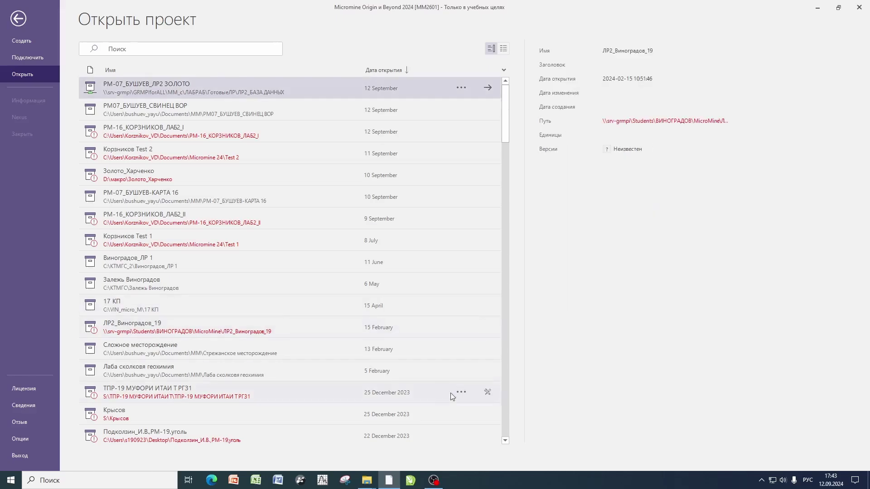
Step: Switch to File Explorer and open the project folder whose name ends in "2_ЗОЛОТО С ЛИТОЛОГИЕЙ"
{"action": "mouse_move", "coordinate": [371, 484]}
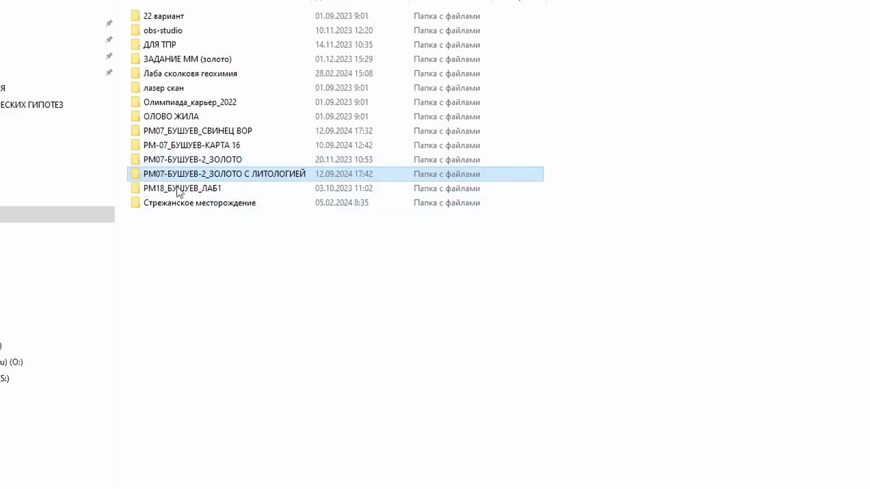
{"action": "left_click", "coordinate": [180, 188]}
{"action": "left_click", "coordinate": [181, 176]}
{"action": "double_click", "coordinate": [208, 171]}
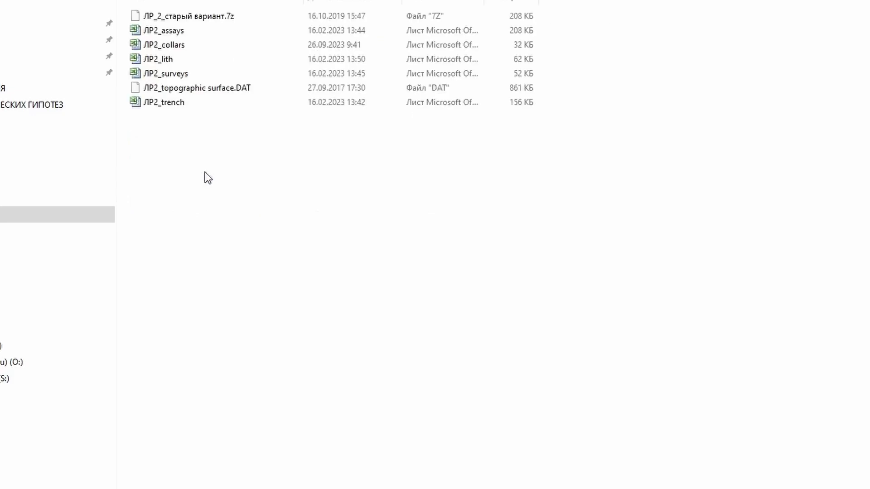
Step: Examine the ЛР2 source files for assays, collars, lithology, surveys, topographic surface and trenches, and return to the parent folder
{"action": "left_click_drag", "start_coordinate": [262, 225], "coordinate": [159, 26]}
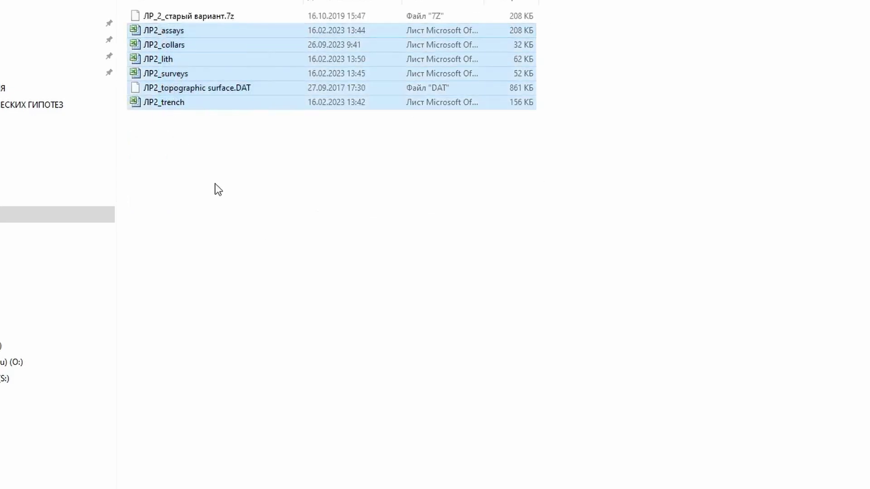
{"action": "left_click", "coordinate": [213, 184]}
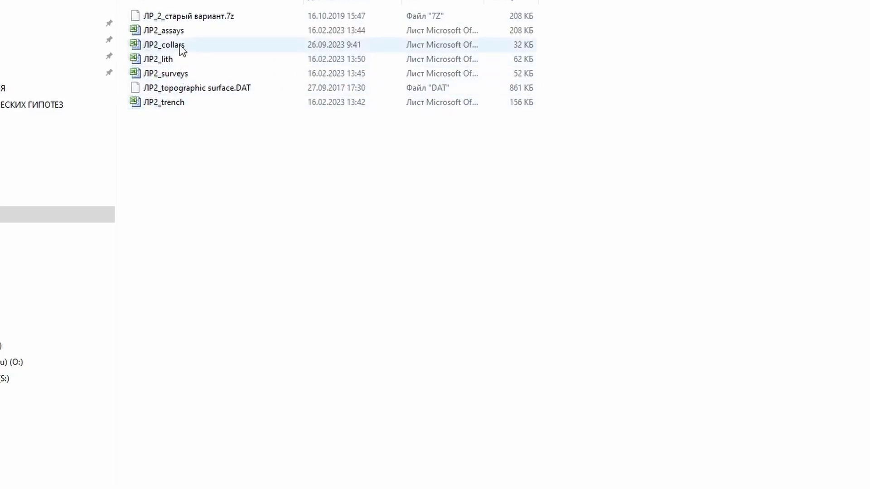
{"action": "left_click", "coordinate": [178, 60]}
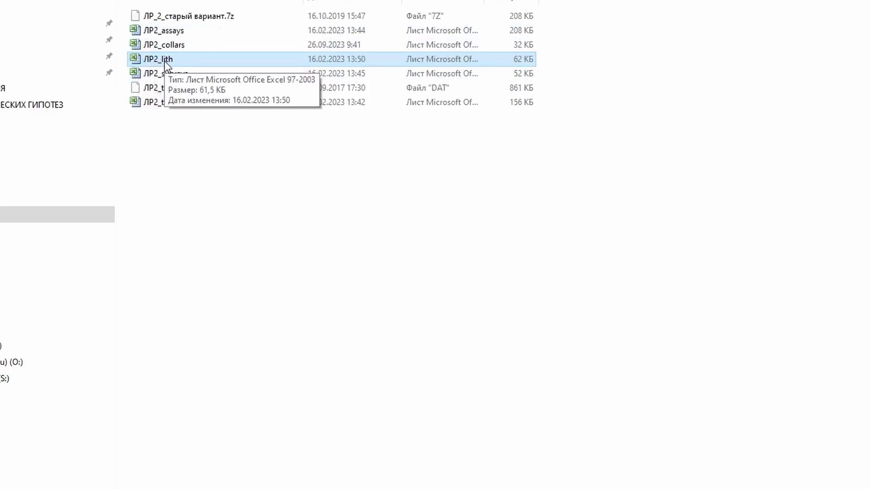
{"action": "key", "text": "Down"}
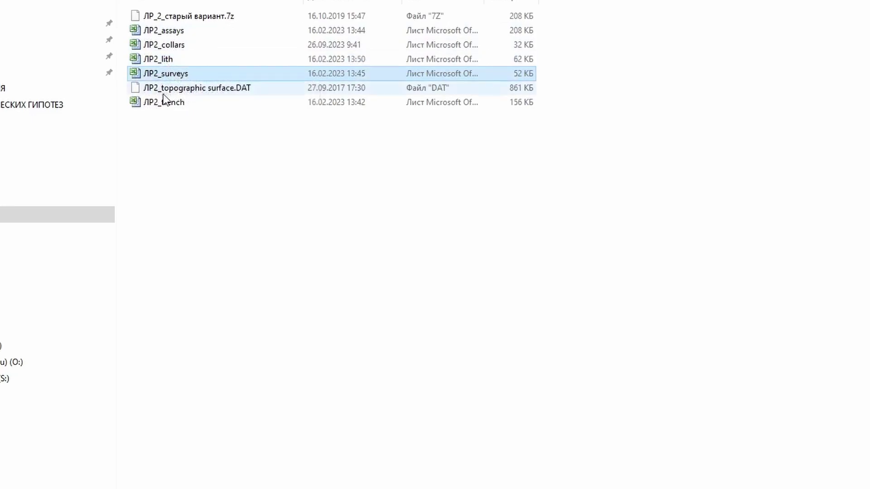
{"action": "left_click", "coordinate": [164, 99]}
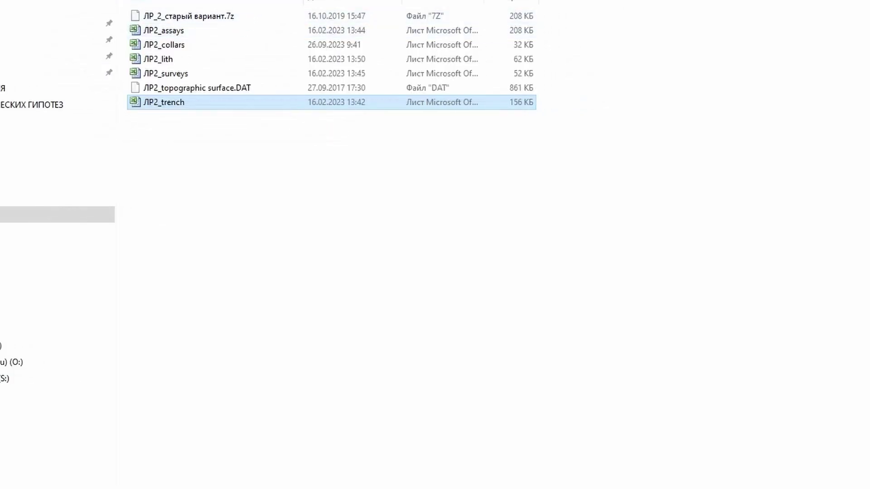
{"action": "key", "text": "alt+Left"}
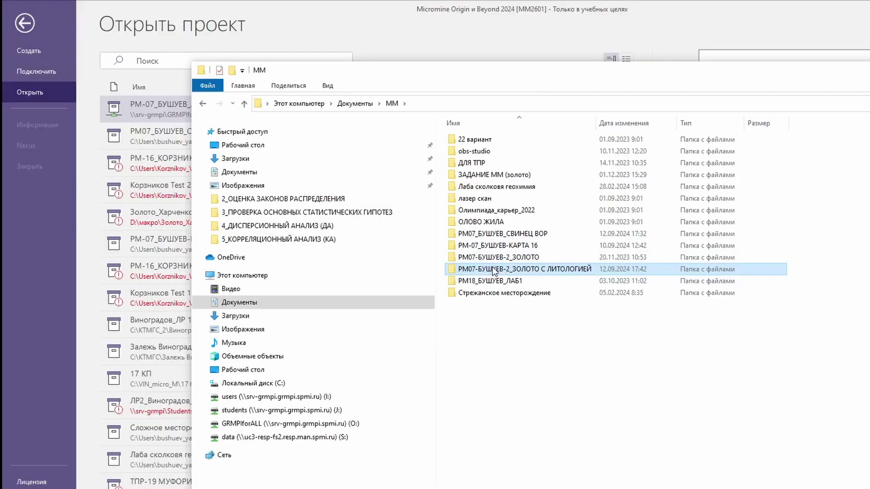
Step: Switch to Micromine and connect the existing project from the MM folder whose name ends in "2_ЗОЛОТО С ЛИТОЛОГИЕЙ", keeping the default name
{"action": "left_click", "coordinate": [283, 21]}
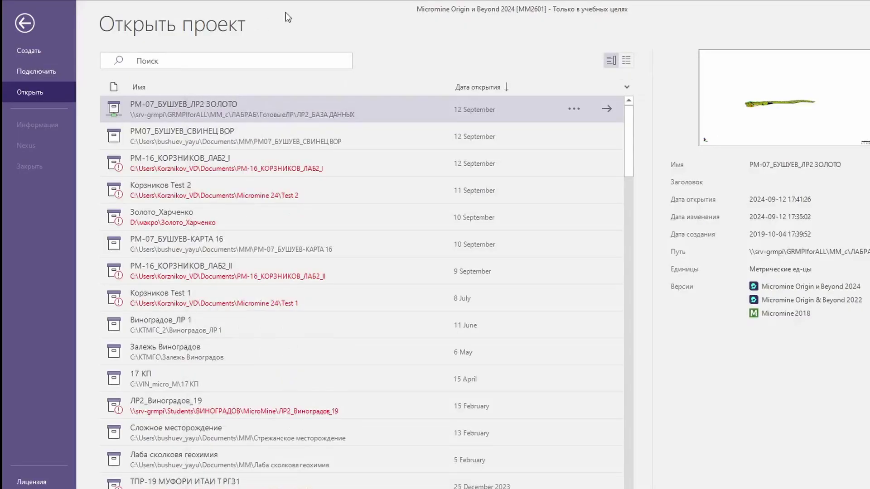
{"action": "left_click", "coordinate": [37, 68]}
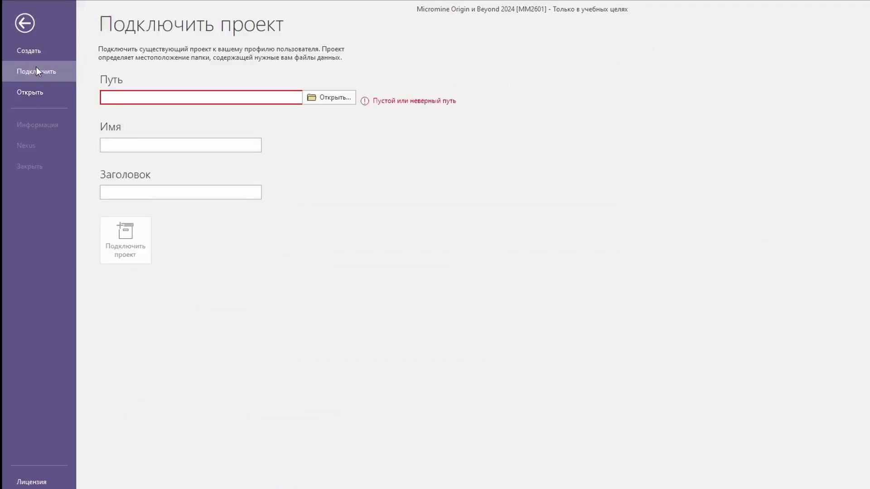
{"action": "left_click", "coordinate": [307, 93]}
{"action": "double_click", "coordinate": [301, 91]}
{"action": "double_click", "coordinate": [123, 129]}
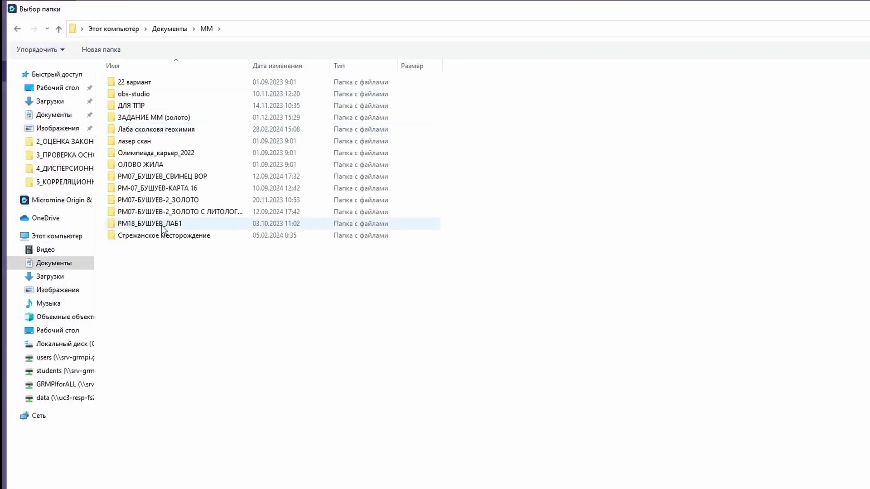
{"action": "double_click", "coordinate": [170, 210]}
{"action": "left_click", "coordinate": [865, 487]}
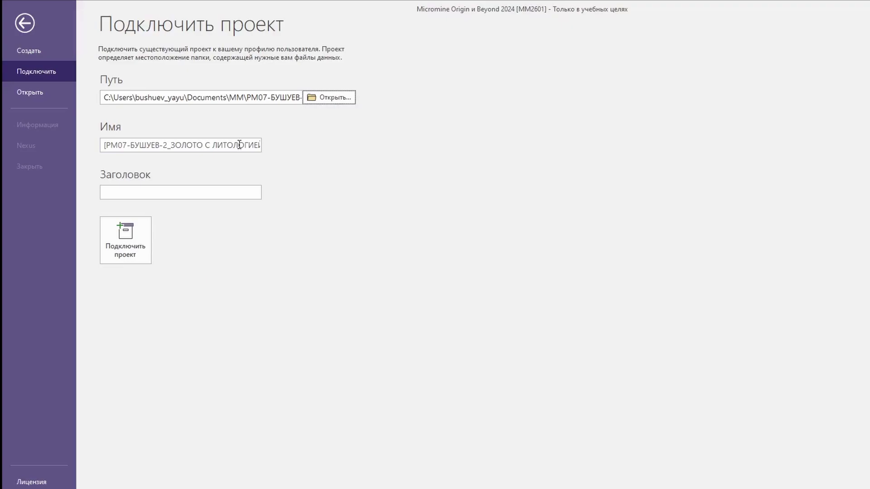
{"action": "left_click", "coordinate": [168, 191]}
{"action": "left_click", "coordinate": [123, 248]}
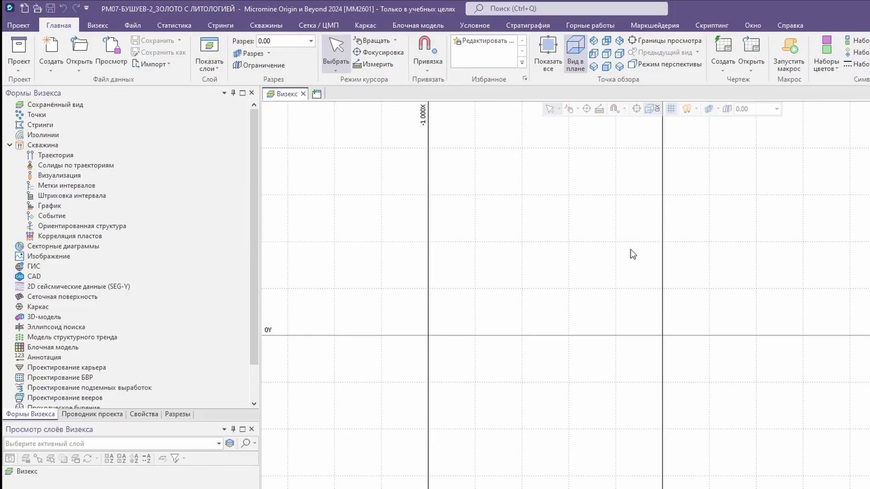
Step: Switch to the project folder in File Explorer, go through the ЛР2 data files and open the ЛР2_assays workbook
{"action": "key", "text": "ctrl+e"}
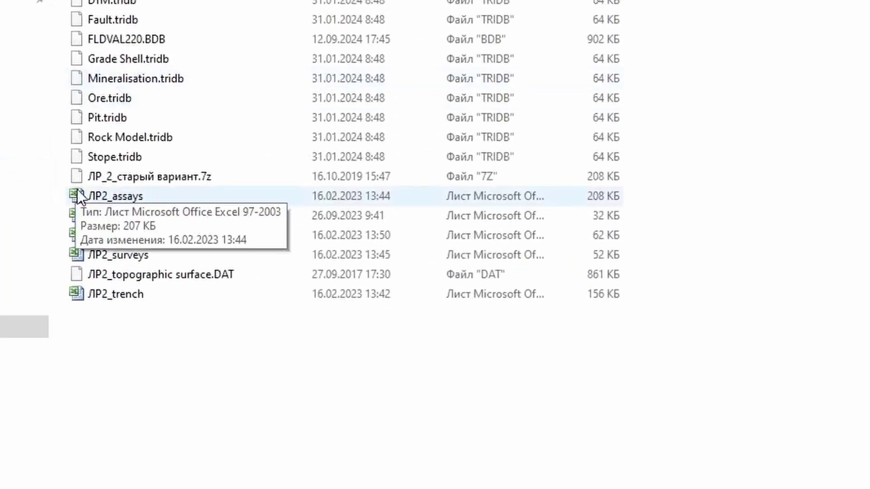
{"action": "left_click", "coordinate": [98, 195]}
{"action": "left_click", "coordinate": [108, 216]}
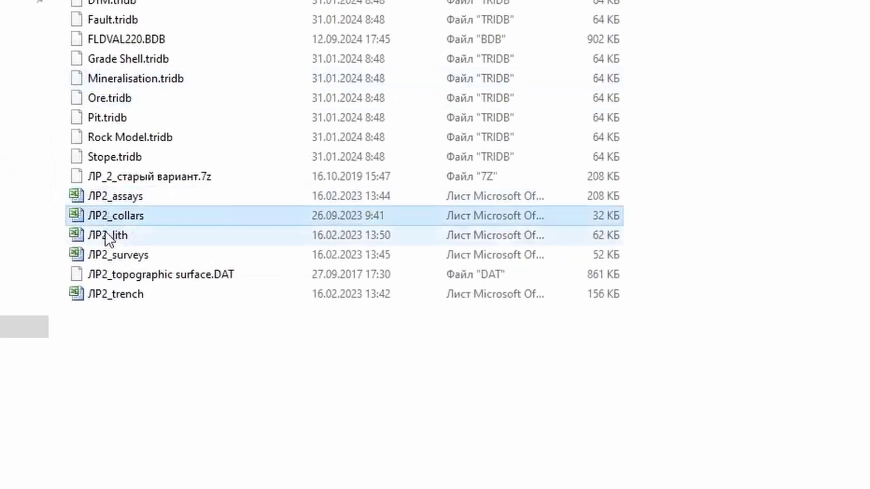
{"action": "left_click", "coordinate": [106, 234]}
{"action": "left_click", "coordinate": [110, 255]}
{"action": "left_click", "coordinate": [110, 197]}
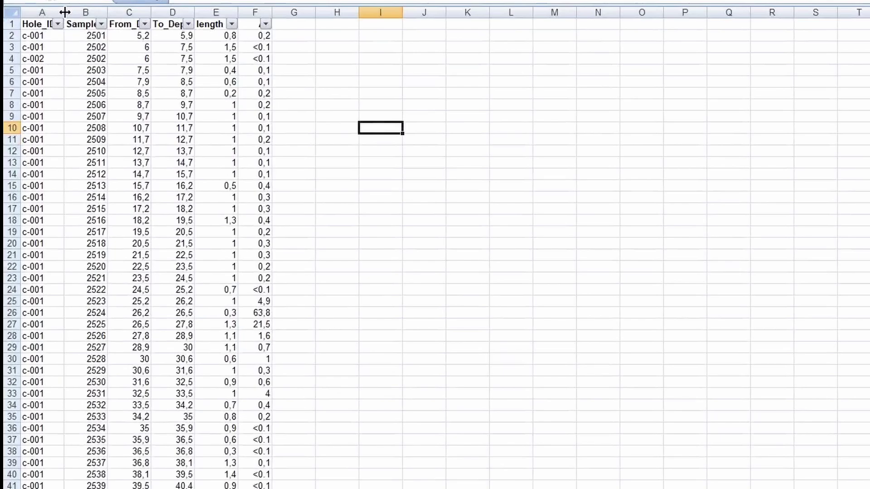
Step: Fit the Hole_ID, Sample, From_Depth, To_Depth and Au column widths to their contents
{"action": "double_click", "coordinate": [64, 10]}
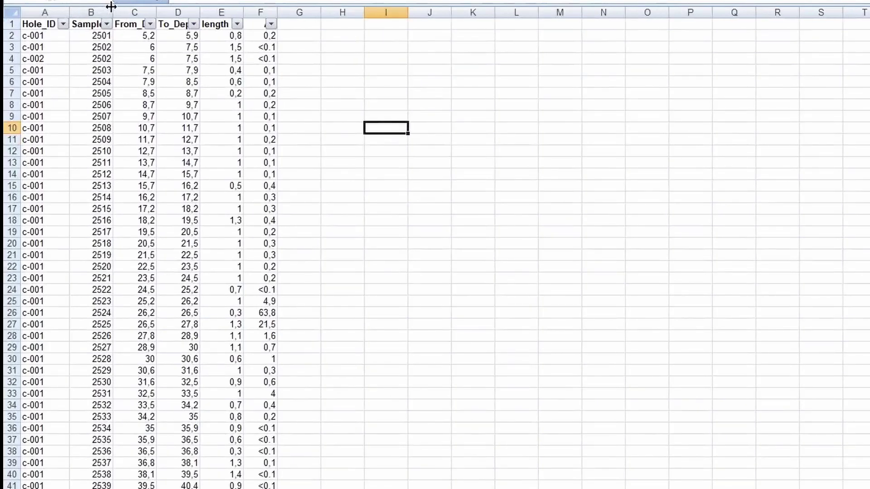
{"action": "double_click", "coordinate": [112, 7]}
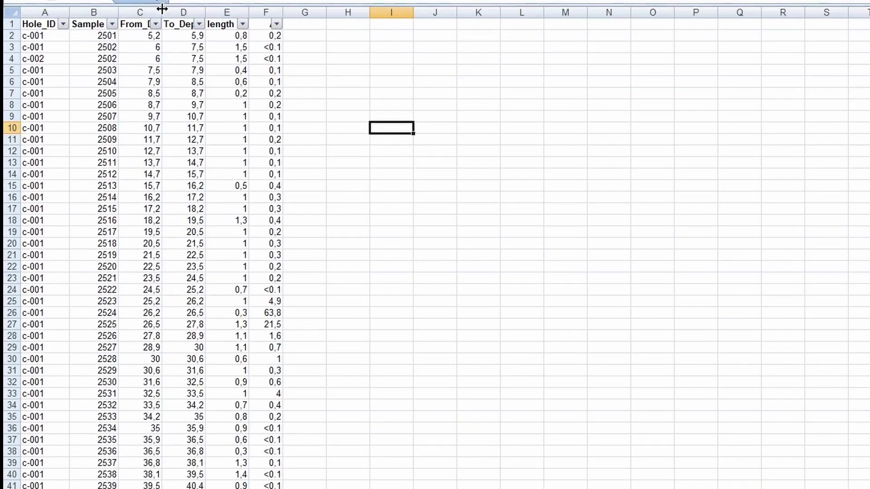
{"action": "double_click", "coordinate": [162, 8]}
{"action": "double_click", "coordinate": [228, 8]}
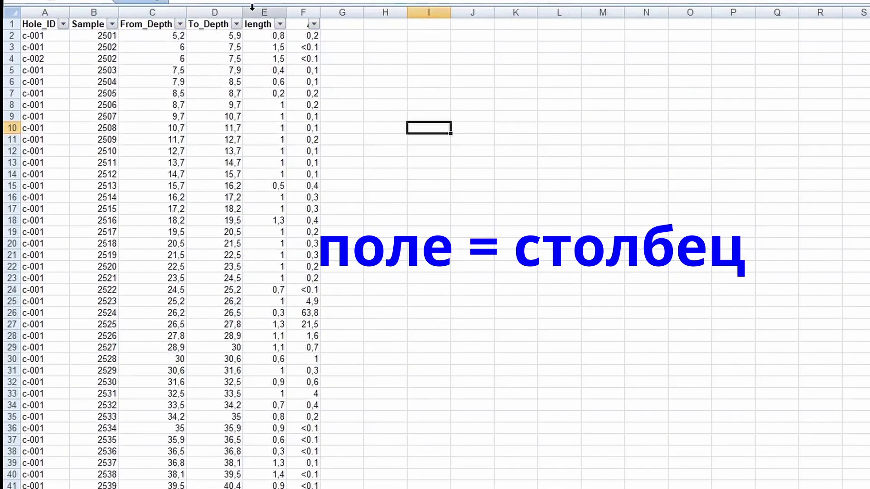
{"action": "double_click", "coordinate": [321, 8]}
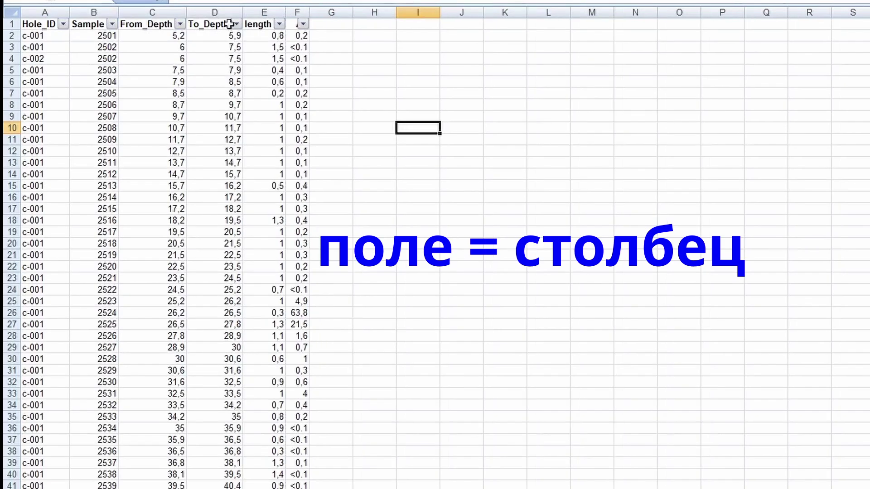
Step: Review the Hole_ID and Sample fields with their first records, and widen the Sample column
{"action": "left_click", "coordinate": [38, 25]}
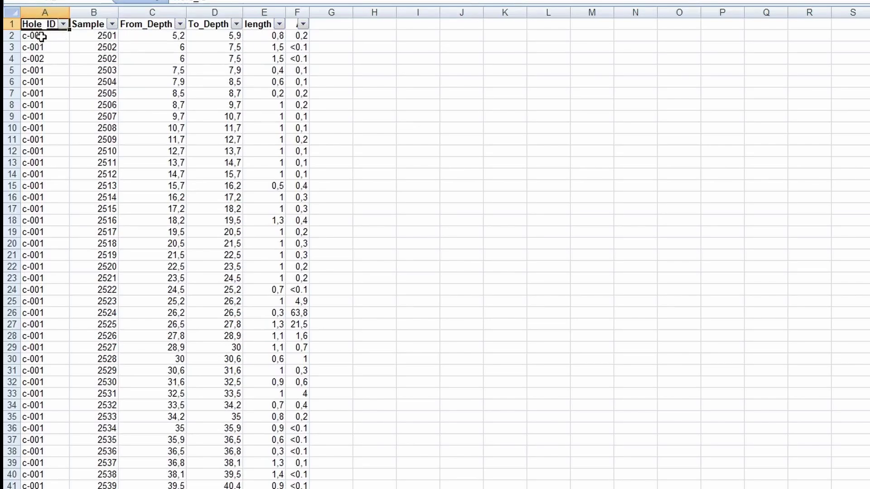
{"action": "left_click_drag", "start_coordinate": [41, 36], "coordinate": [35, 122]}
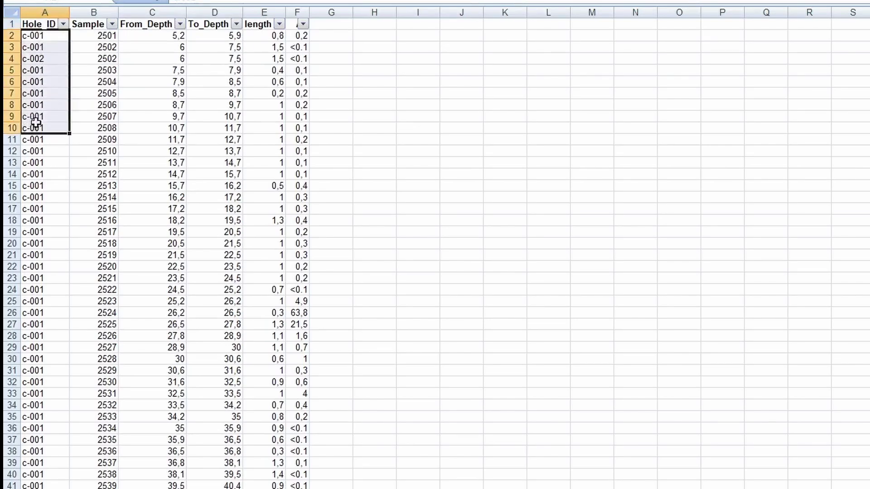
{"action": "left_click", "coordinate": [96, 25]}
{"action": "left_click_drag", "start_coordinate": [119, 11], "coordinate": [125, 47]}
{"action": "left_click", "coordinate": [121, 31]}
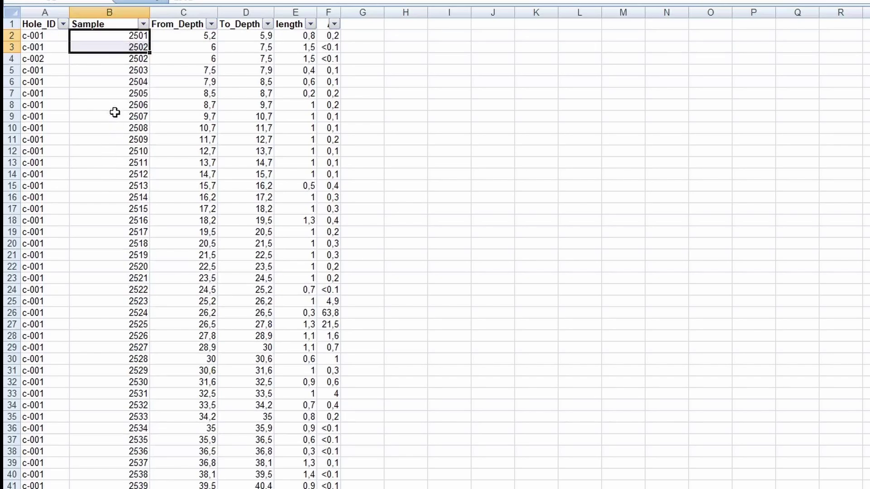
Step: Review the From_Depth, To_Depth and length fields, and widen the length and Au columns
{"action": "left_click", "coordinate": [181, 26]}
{"action": "left_click", "coordinate": [240, 24]}
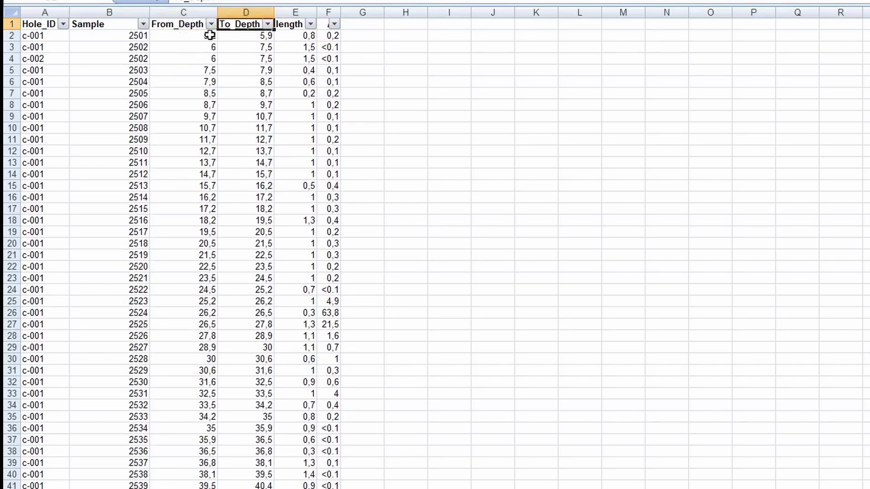
{"action": "left_click", "coordinate": [194, 35]}
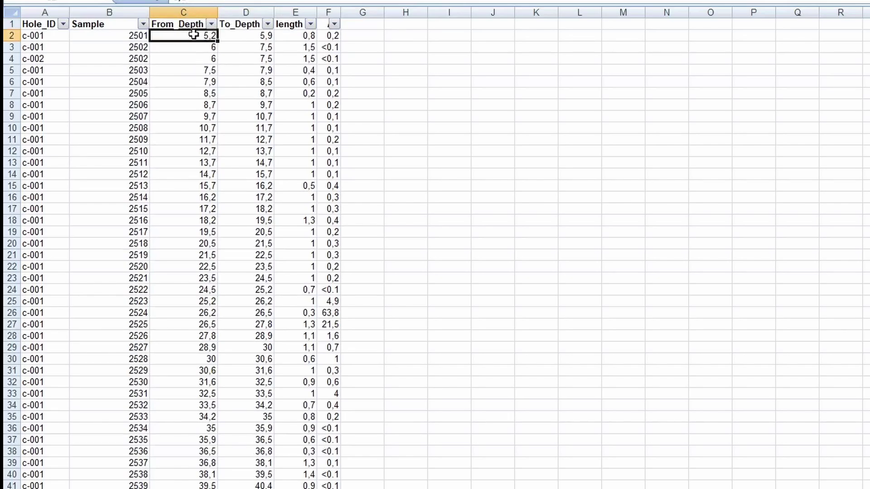
{"action": "left_click", "coordinate": [254, 33]}
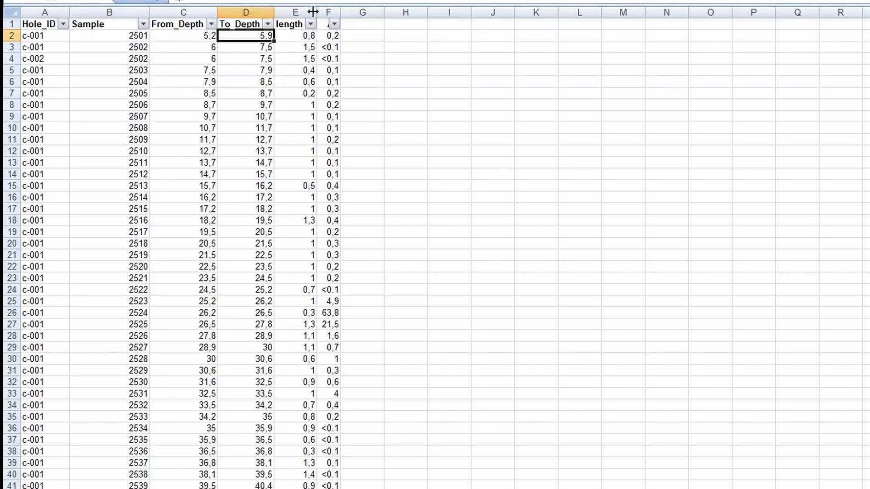
{"action": "left_click_drag", "start_coordinate": [313, 11], "coordinate": [421, 13]}
{"action": "left_click", "coordinate": [319, 34]}
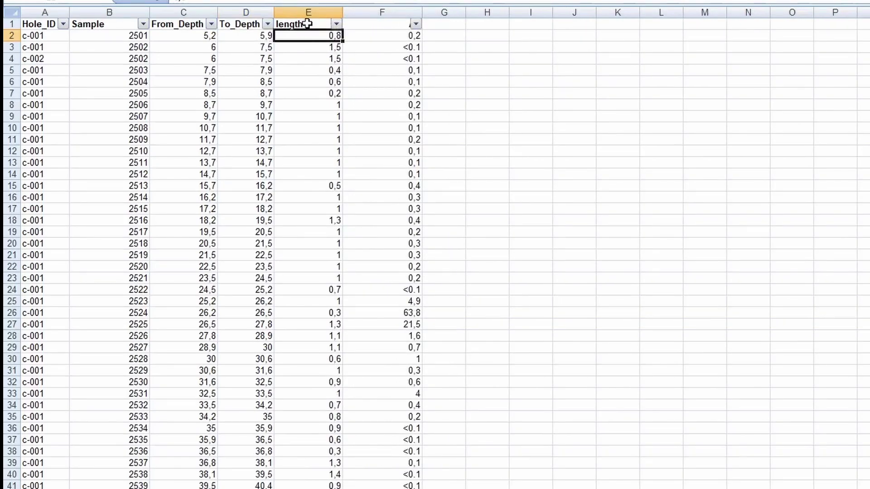
{"action": "left_click", "coordinate": [239, 22]}
{"action": "left_click_drag", "start_coordinate": [197, 25], "coordinate": [223, 24]}
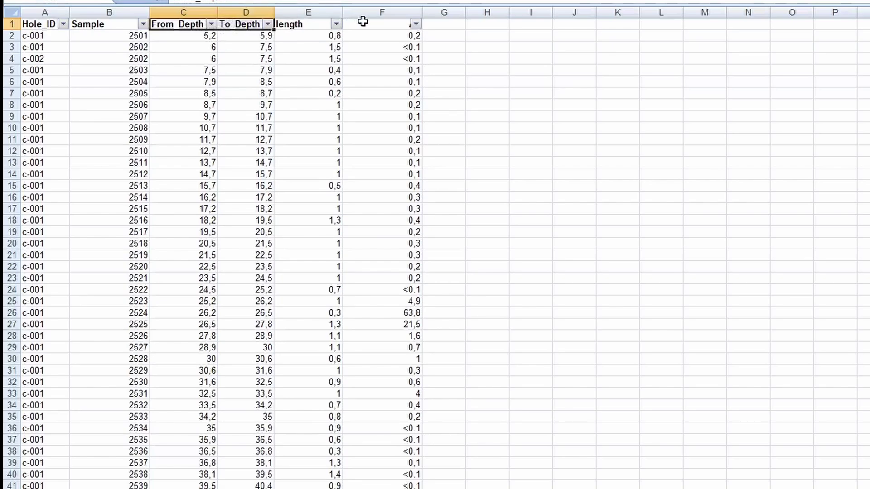
Step: Examine the Au field header in F1 and the empty header cells beside it, through column N
{"action": "left_click", "coordinate": [386, 23]}
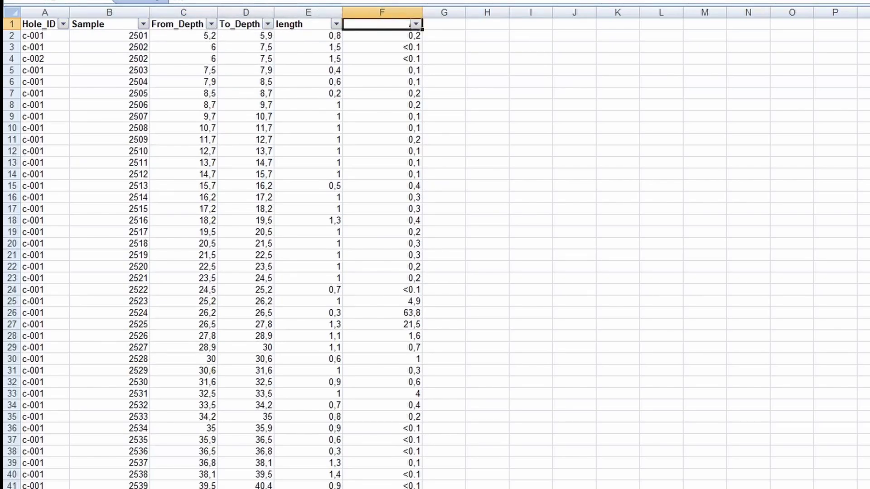
{"action": "left_click", "coordinate": [445, 24]}
{"action": "left_click", "coordinate": [504, 24]}
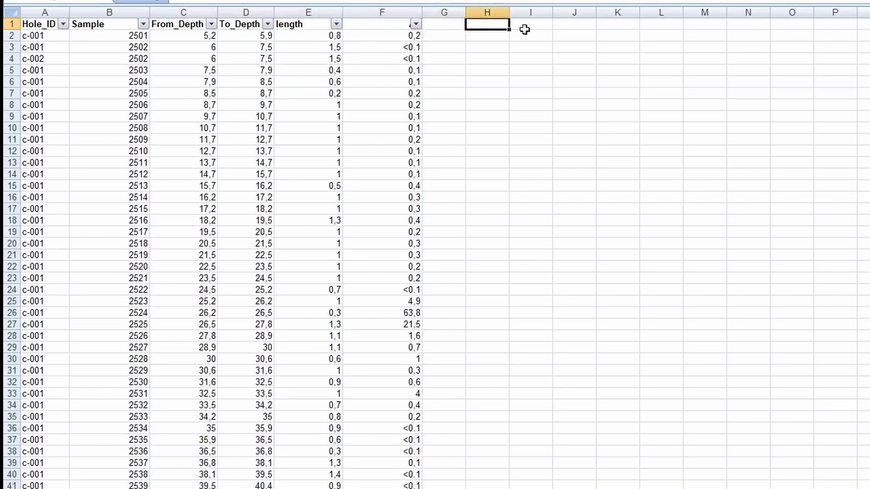
{"action": "left_click", "coordinate": [523, 25]}
{"action": "left_click_drag", "start_coordinate": [734, 21], "coordinate": [408, 1]}
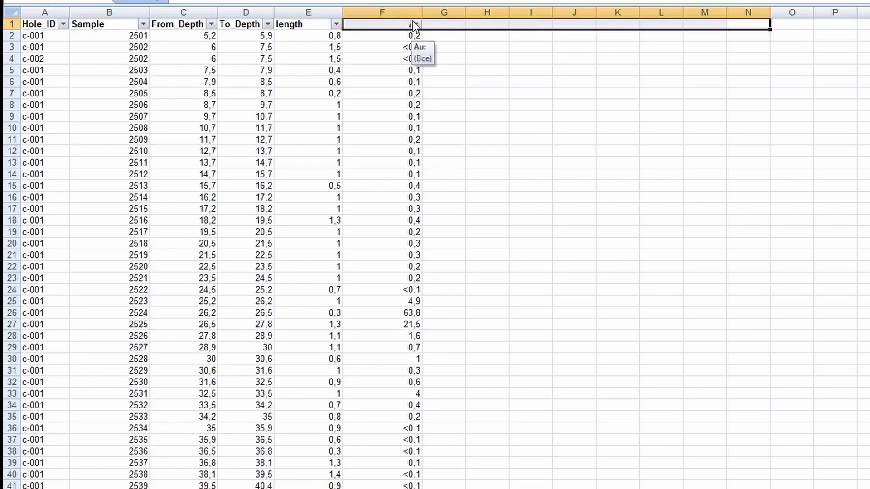
{"action": "left_click", "coordinate": [395, 24]}
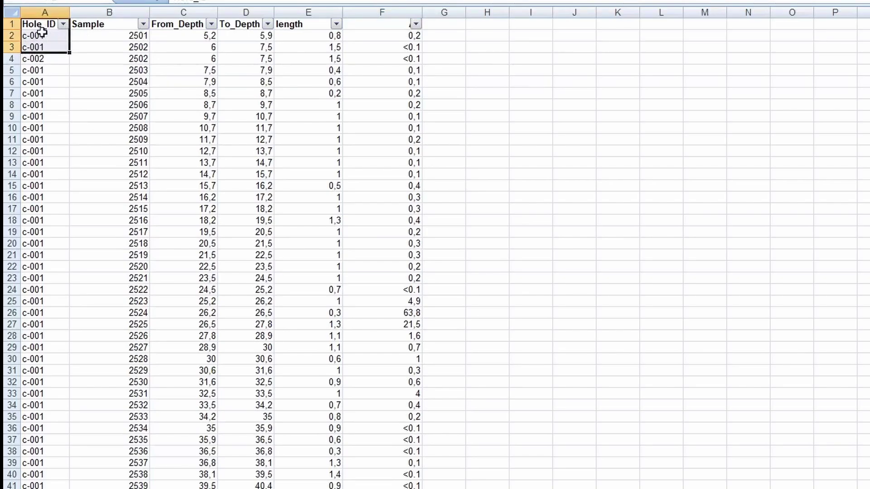
Step: Examine the repeated drillhole identifiers in the Hole_ID column, record by record down to row 14
{"action": "left_click", "coordinate": [53, 48]}
{"action": "left_click_drag", "start_coordinate": [45, 36], "coordinate": [46, 48]}
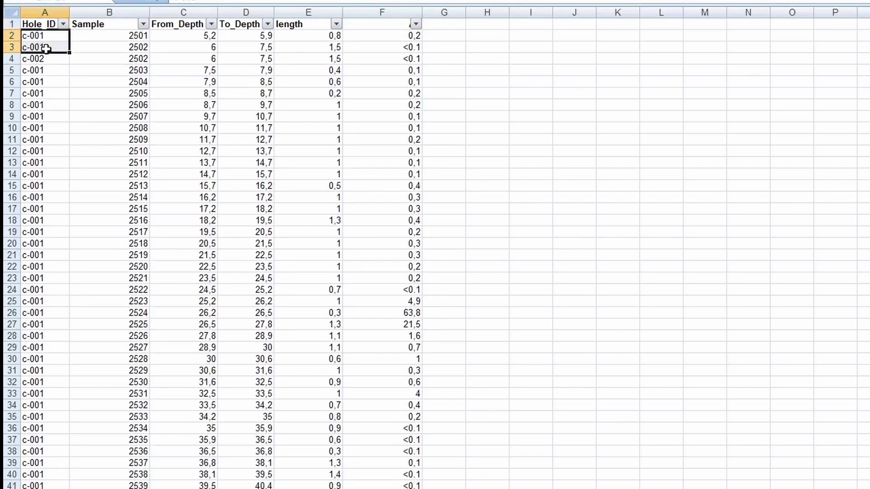
{"action": "left_click", "coordinate": [48, 72]}
{"action": "left_click", "coordinate": [48, 83]}
{"action": "left_click", "coordinate": [47, 102]}
{"action": "left_click", "coordinate": [47, 115]}
{"action": "left_click", "coordinate": [47, 127]}
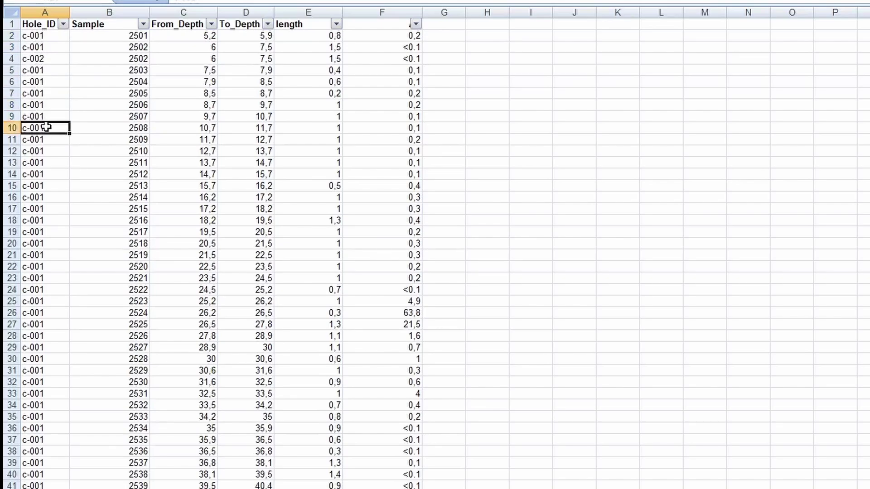
{"action": "left_click", "coordinate": [46, 140]}
{"action": "left_click", "coordinate": [47, 152]}
{"action": "left_click", "coordinate": [44, 176]}
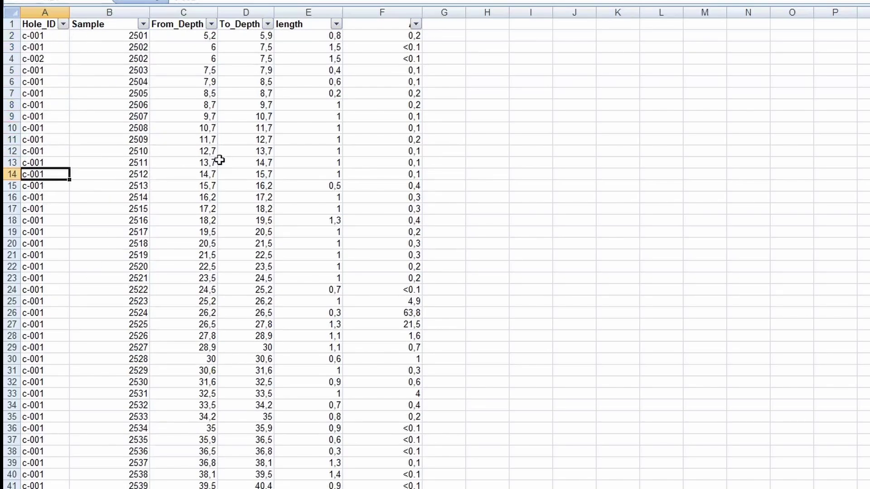
Step: Check the record in row 14 of the assays table, and close the ЛР2_assays workbook with its changes saved
{"action": "left_click", "coordinate": [128, 176]}
{"action": "left_click", "coordinate": [50, 175]}
{"action": "key", "text": "alt+F4"}
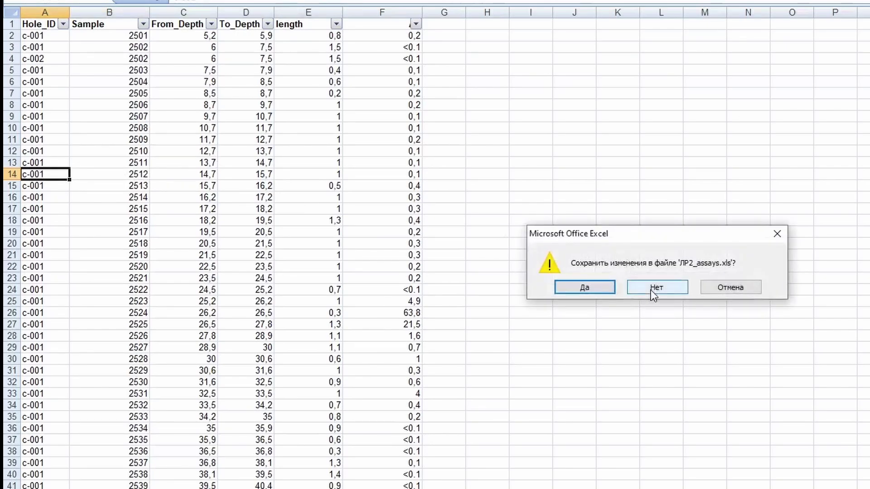
{"action": "left_click", "coordinate": [584, 287]}
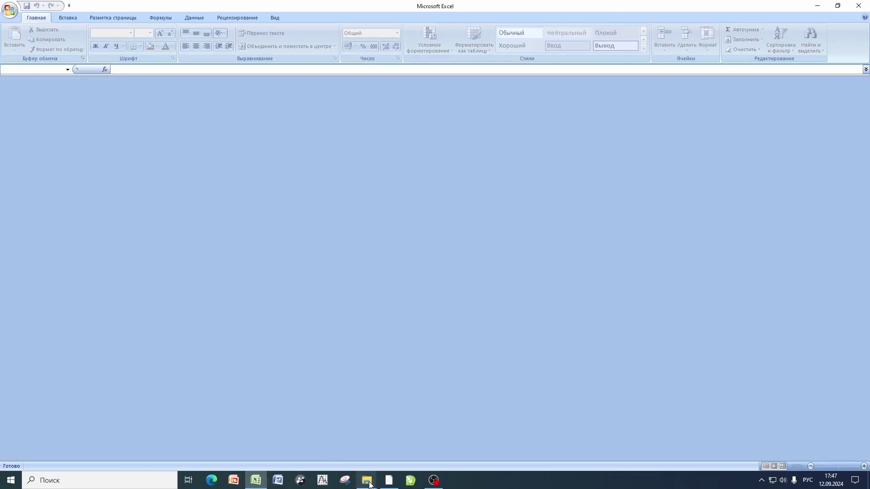
Step: Switch to the gold project folder in File Explorer and open the ЛР2_collars workbook
{"action": "mouse_move", "coordinate": [368, 485]}
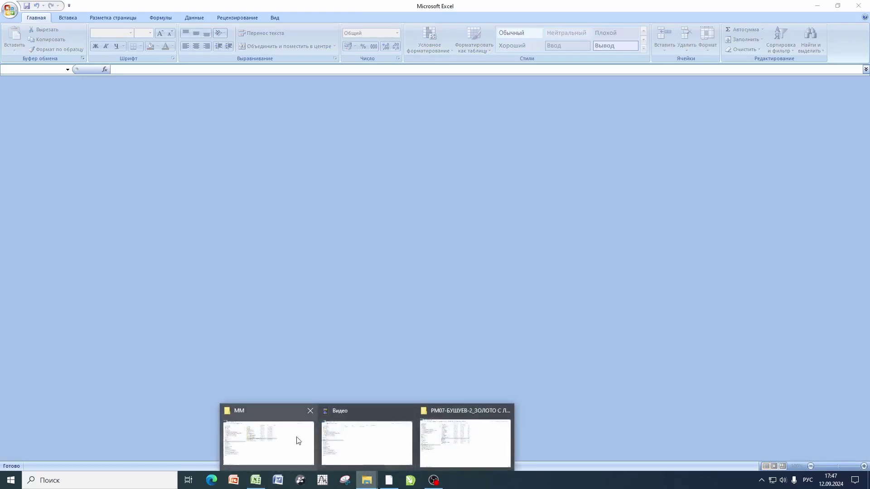
{"action": "left_click", "coordinate": [468, 446]}
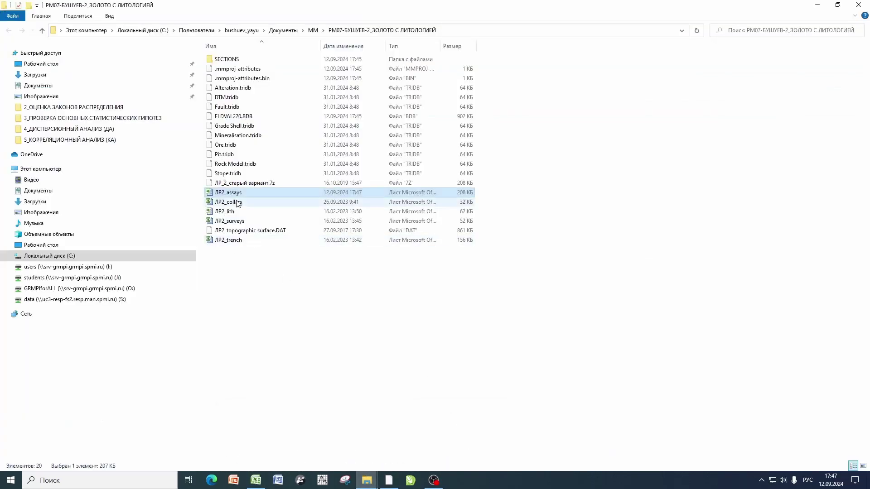
{"action": "double_click", "coordinate": [235, 203]}
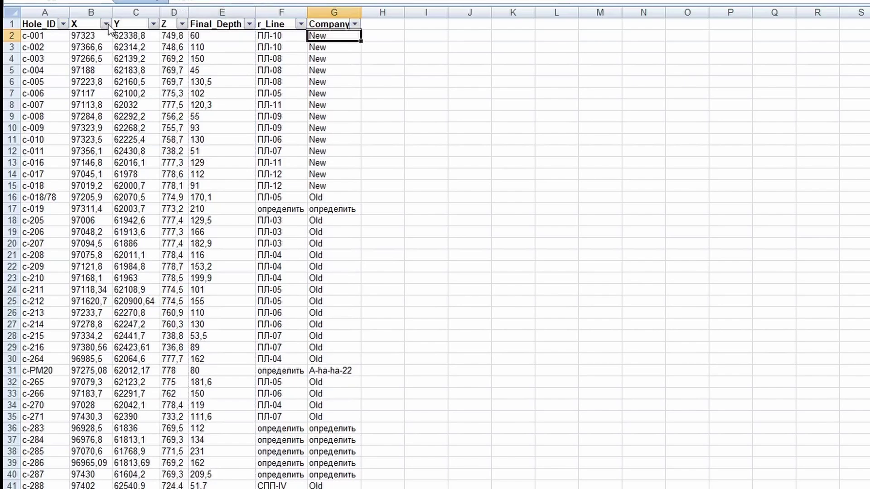
Step: Review the Hole_ID field with its first drillhole identifiers, and the X, Y and Z coordinates of the first hole
{"action": "left_click", "coordinate": [33, 21]}
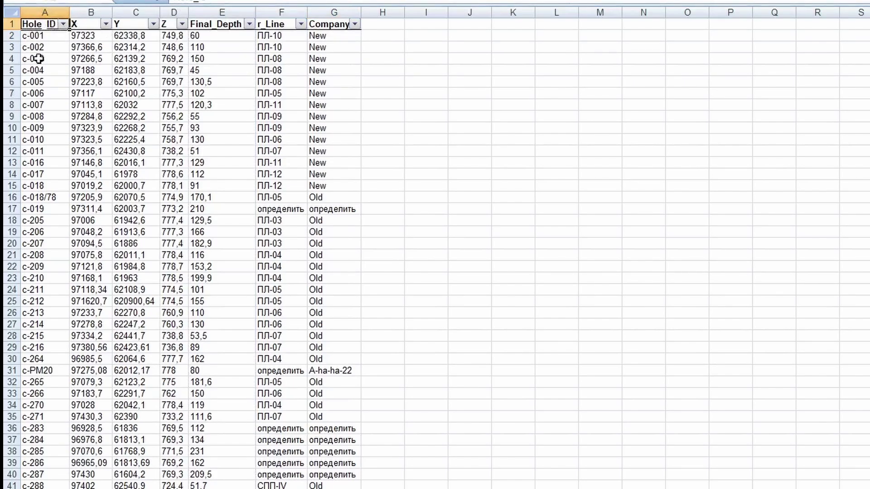
{"action": "left_click", "coordinate": [43, 36]}
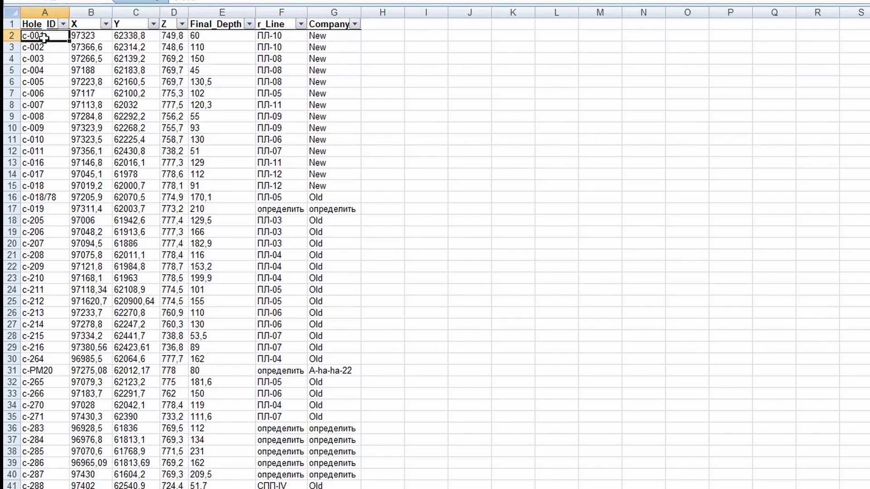
{"action": "mouse_move", "coordinate": [43, 36]}
{"action": "left_mouse_down"}
{"action": "mouse_move", "coordinate": [58, 66]}
{"action": "mouse_move", "coordinate": [54, 154]}
{"action": "mouse_move", "coordinate": [60, 35]}
{"action": "left_mouse_up"}
{"action": "left_click", "coordinate": [44, 49]}
{"action": "left_click", "coordinate": [42, 68]}
{"action": "left_click", "coordinate": [42, 39]}
{"action": "left_click_drag", "start_coordinate": [86, 36], "coordinate": [186, 34]}
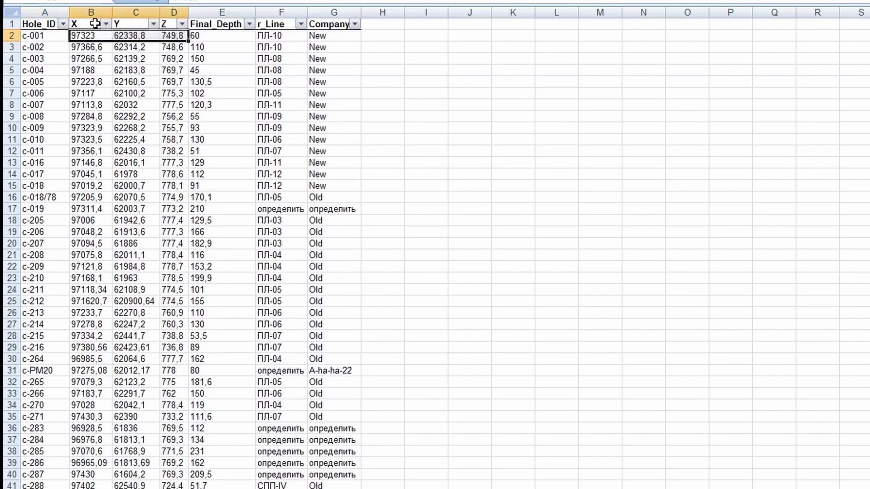
Step: Review the Final_Depth and r_Line fields with their values for the first drillhole
{"action": "left_click", "coordinate": [216, 26]}
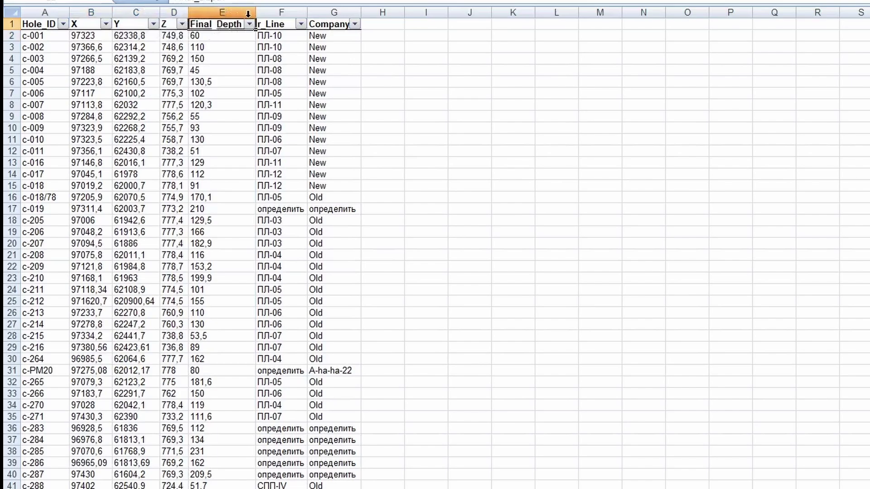
{"action": "left_click", "coordinate": [219, 33]}
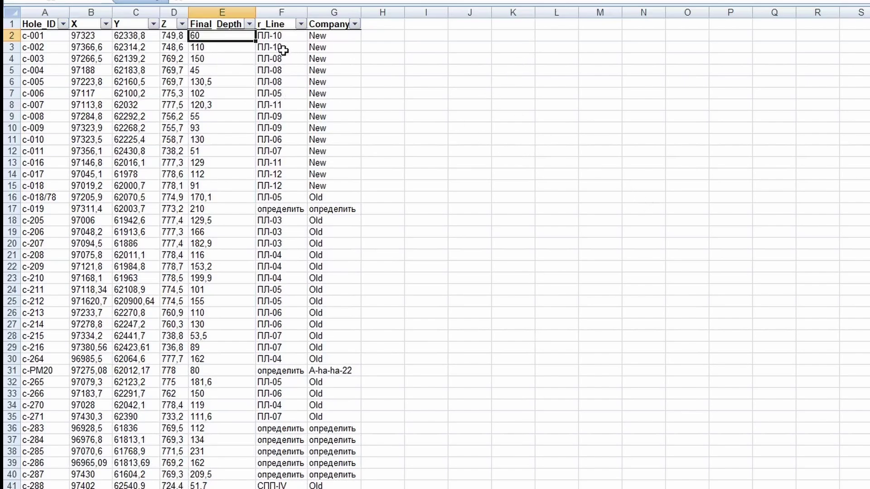
{"action": "left_click", "coordinate": [272, 25]}
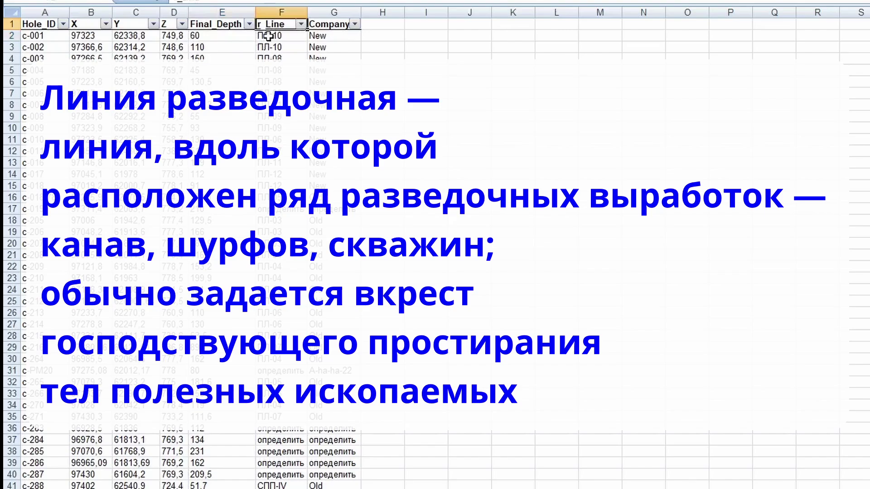
{"action": "left_click", "coordinate": [269, 36]}
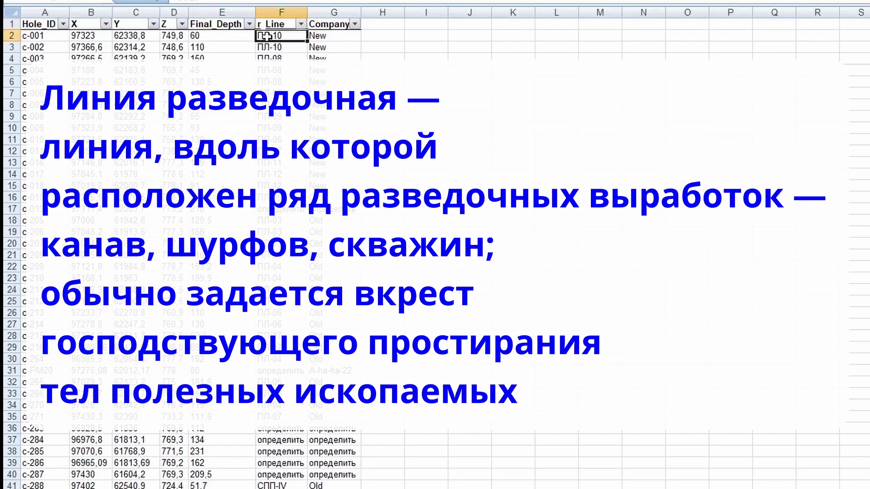
Step: Widen the Company column and examine its entries down the collars table
{"action": "left_click", "coordinate": [323, 25]}
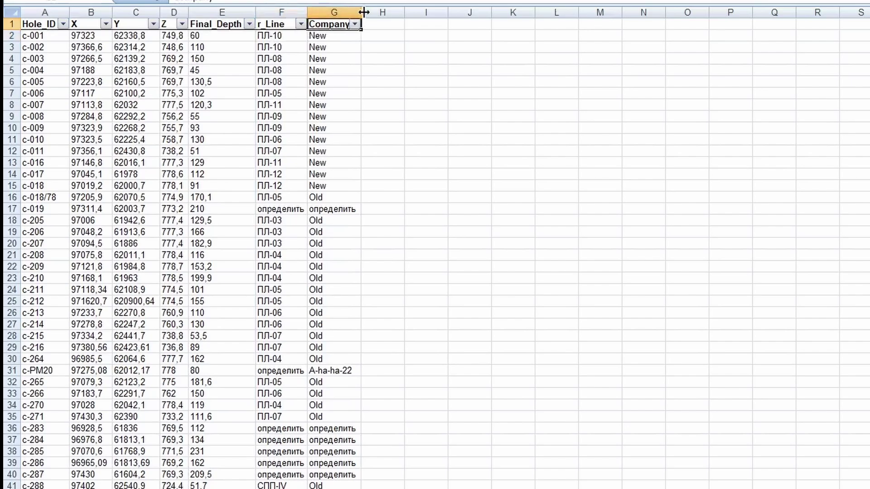
{"action": "left_click_drag", "start_coordinate": [364, 12], "coordinate": [390, 12]}
{"action": "left_click_drag", "start_coordinate": [347, 36], "coordinate": [330, 189]}
{"action": "scroll", "coordinate": [340, 286], "scroll_direction": "down", "scroll_amount": 5}
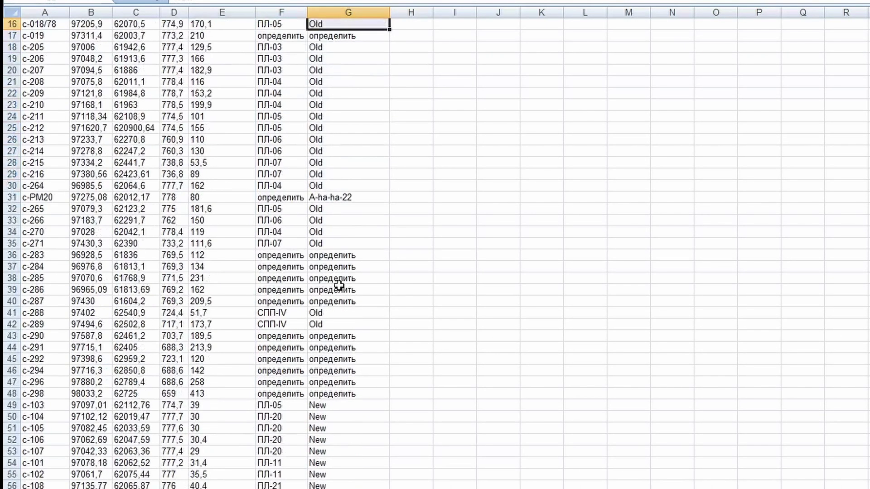
{"action": "scroll", "coordinate": [339, 285], "scroll_direction": "up", "scroll_amount": 5}
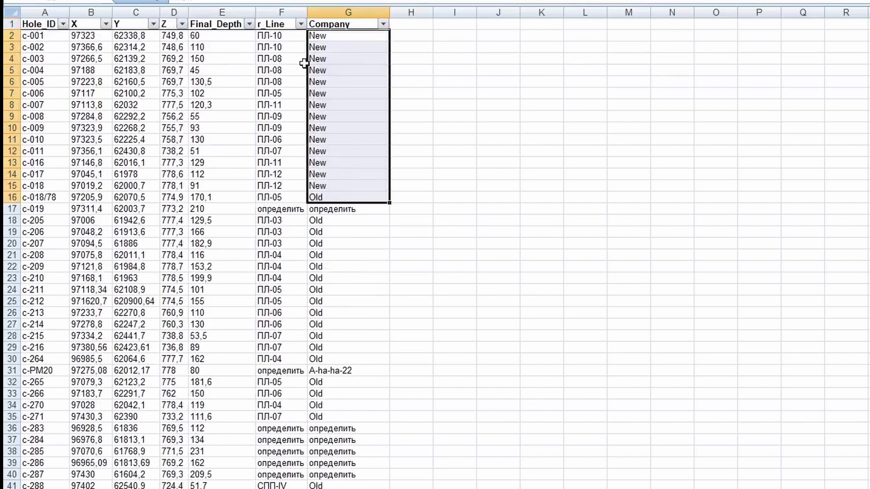
Step: Review the collar headers Hole_ID through Final_Depth, and close the ЛР2_collars workbook with its changes saved
{"action": "left_click", "coordinate": [39, 25]}
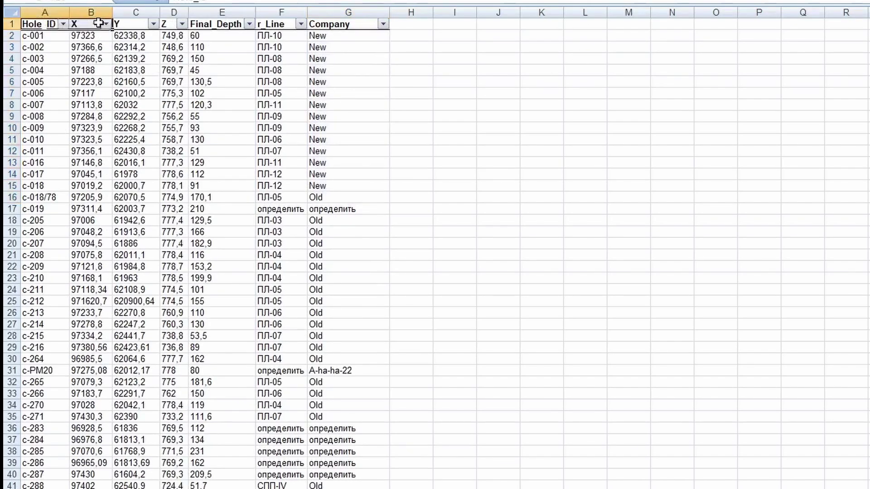
{"action": "left_click_drag", "start_coordinate": [98, 23], "coordinate": [202, 25]}
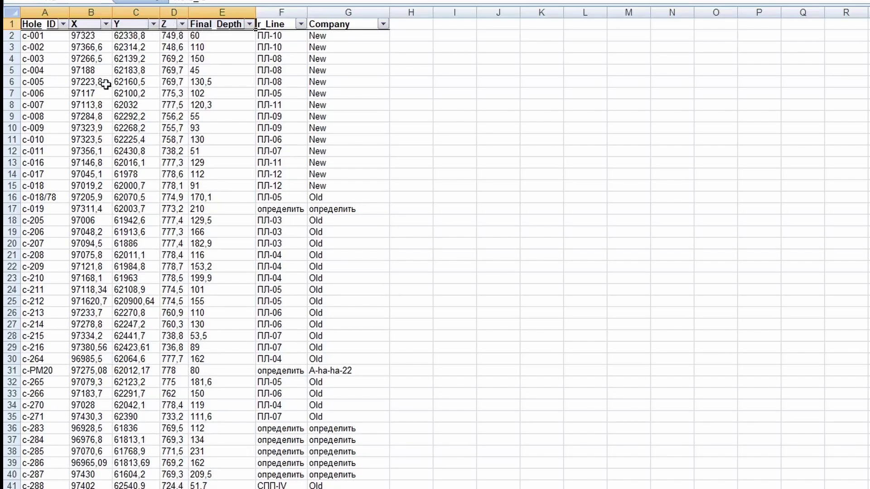
{"action": "key", "text": "alt+F4"}
{"action": "left_click", "coordinate": [591, 290]}
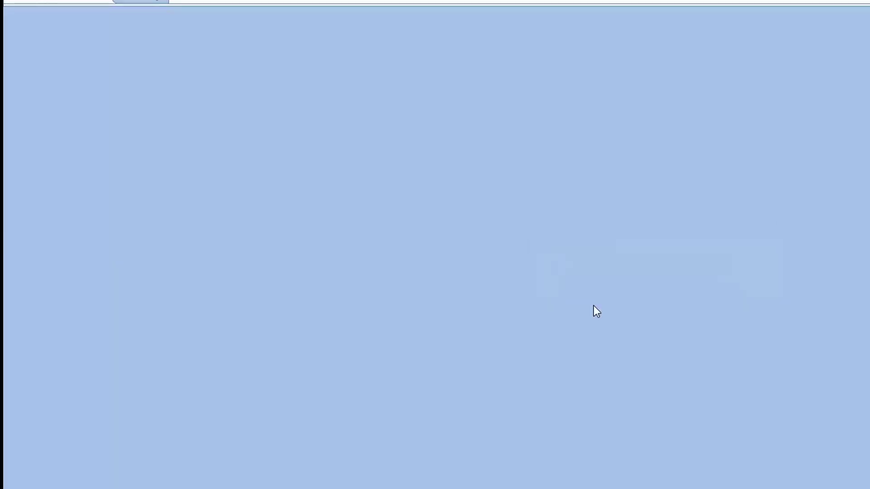
Step: Open the ЛР2_lith workbook from the project folder and review its hole_id, from and to fields
{"action": "double_click", "coordinate": [340, 209]}
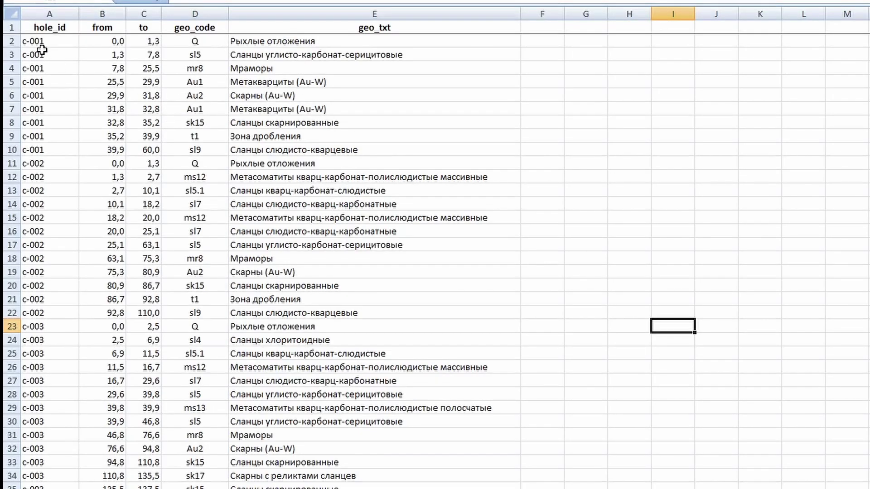
{"action": "left_click", "coordinate": [48, 31]}
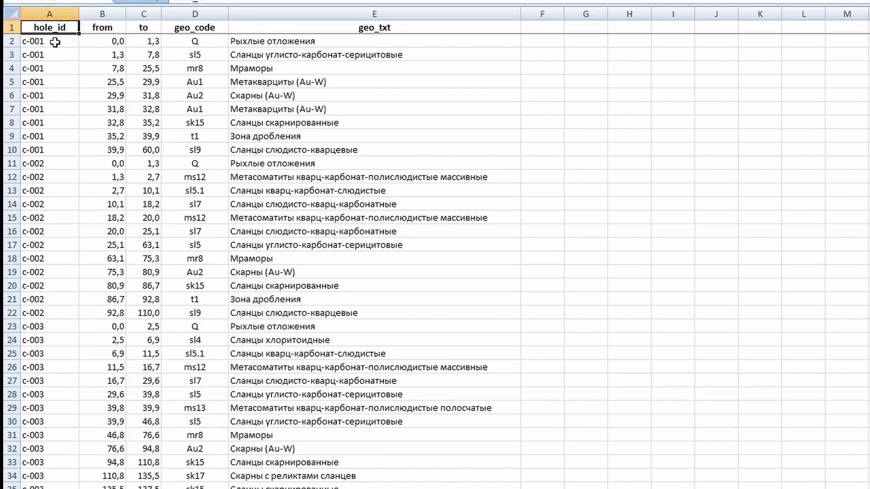
{"action": "left_click_drag", "start_coordinate": [97, 27], "coordinate": [129, 28]}
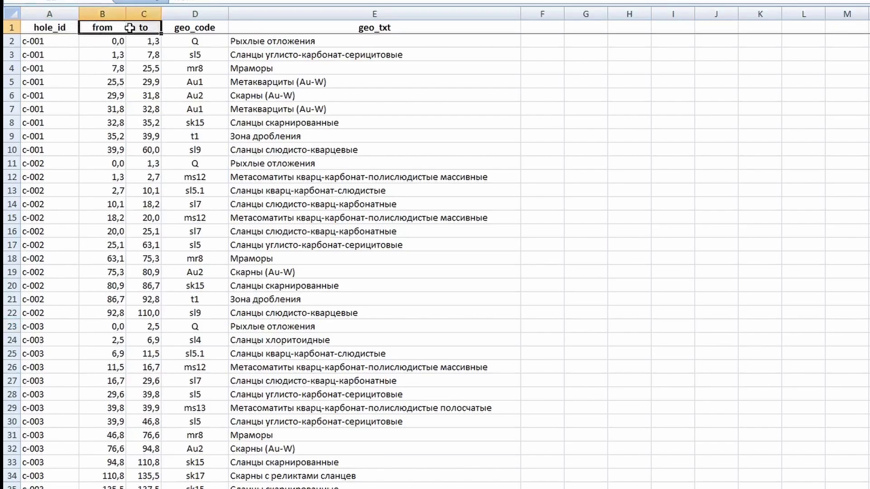
Step: Review the geo_code and geo_txt fields of the lithology table, including the rock description in row 5
{"action": "left_click", "coordinate": [189, 27]}
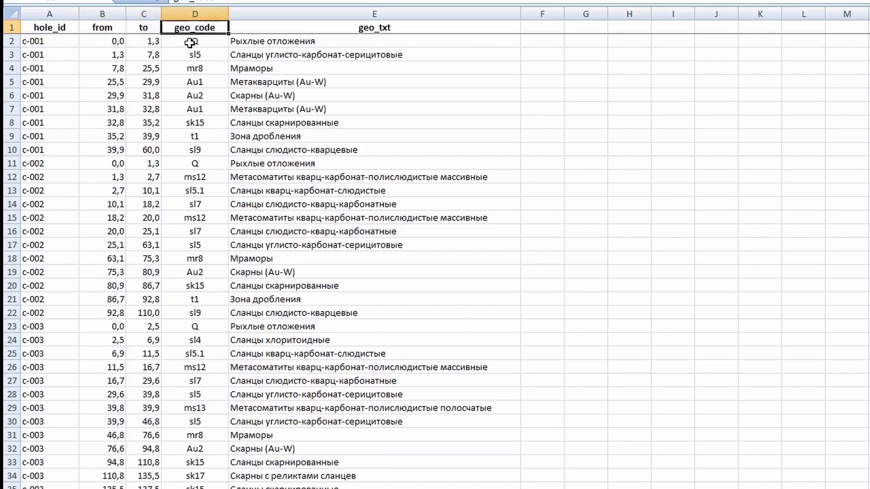
{"action": "left_click", "coordinate": [315, 30]}
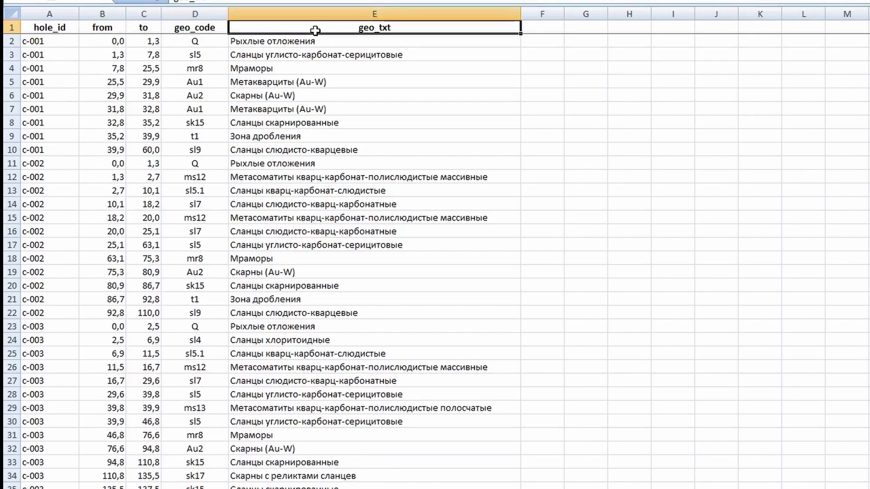
{"action": "left_click", "coordinate": [296, 82]}
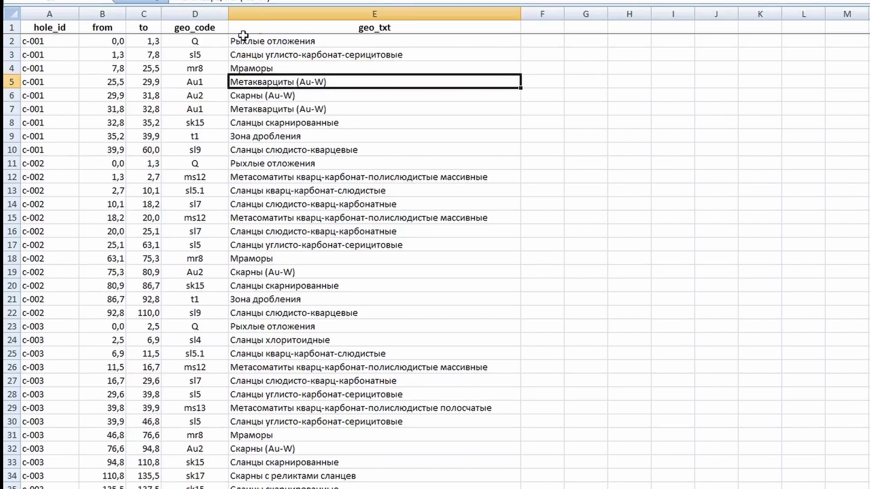
Step: Examine the from and to interval fields with their first records, and close the lithology workbook
{"action": "left_click", "coordinate": [109, 27]}
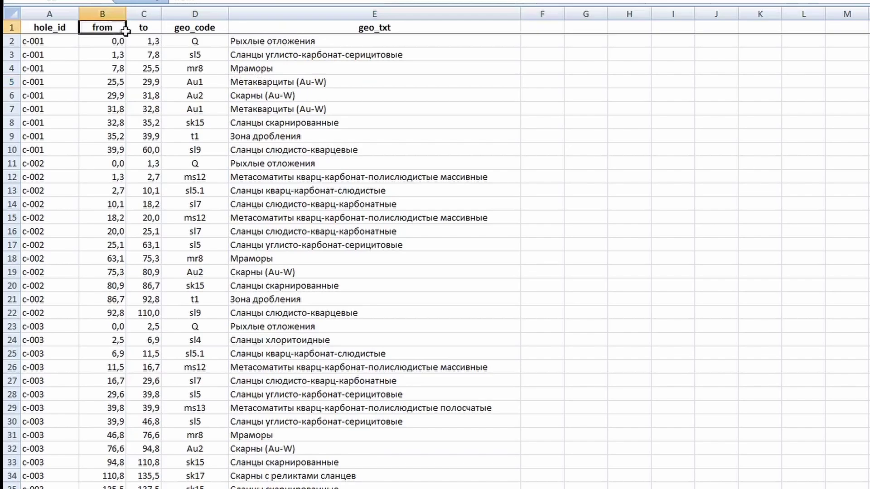
{"action": "left_click_drag", "start_coordinate": [126, 30], "coordinate": [146, 56]}
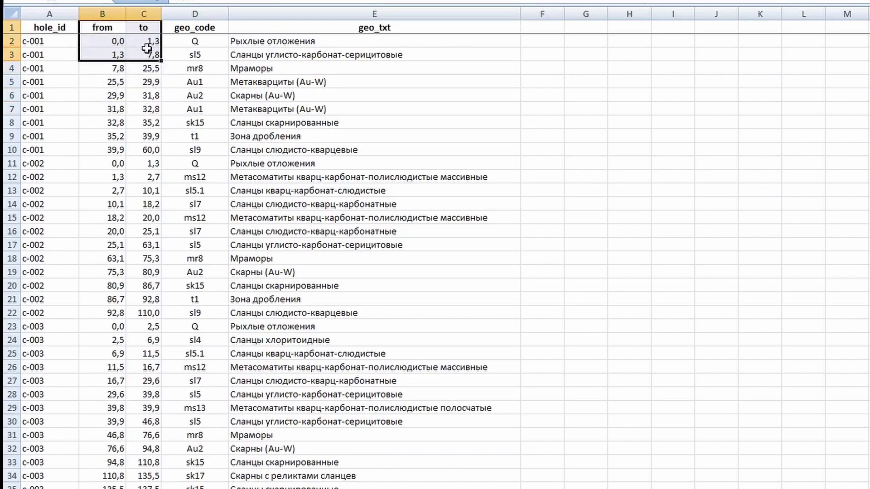
{"action": "left_click", "coordinate": [106, 28]}
{"action": "left_click", "coordinate": [138, 28]}
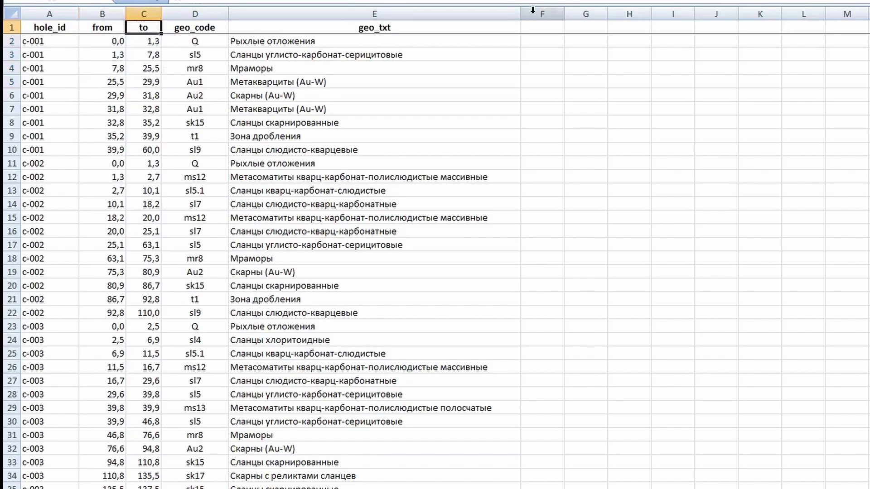
{"action": "key", "text": "ctrl+w"}
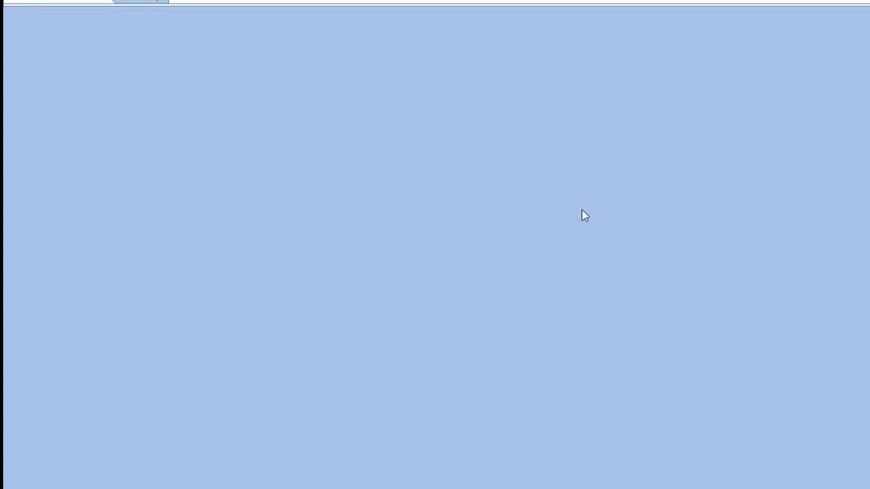
Step: Switch to the project folder, open the ЛР2_surveys workbook, and widen its Hole_ID column
{"action": "key", "text": "alt+Tab"}
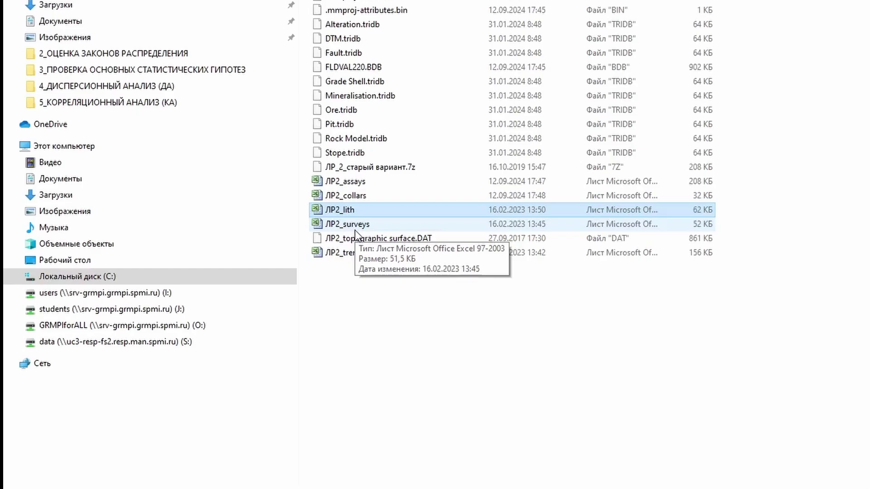
{"action": "double_click", "coordinate": [355, 226]}
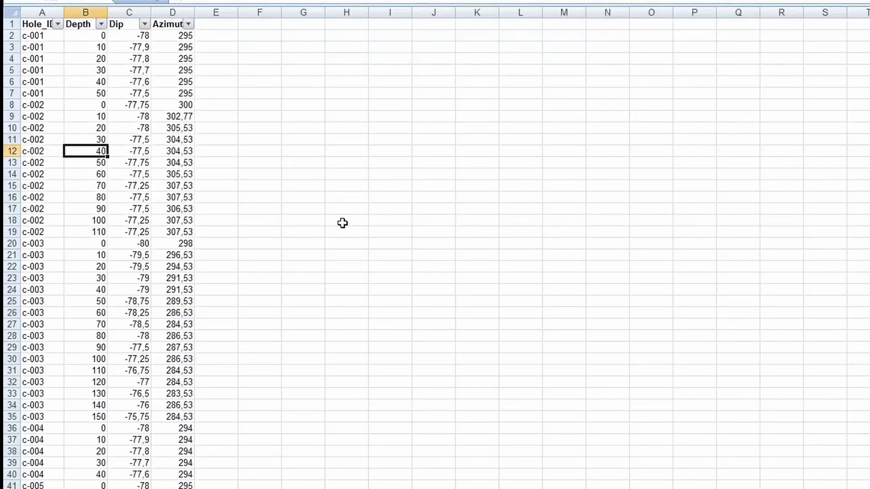
{"action": "left_click", "coordinate": [47, 22]}
{"action": "left_click_drag", "start_coordinate": [62, 10], "coordinate": [86, 11]}
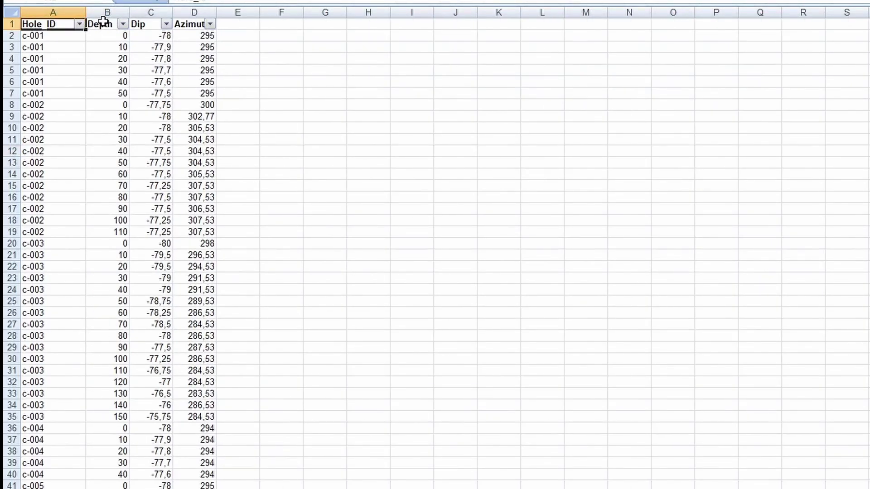
Step: Review the Depth and Dip fields of the surveys table with their first records for hole c-001
{"action": "left_click_drag", "start_coordinate": [105, 24], "coordinate": [112, 42]}
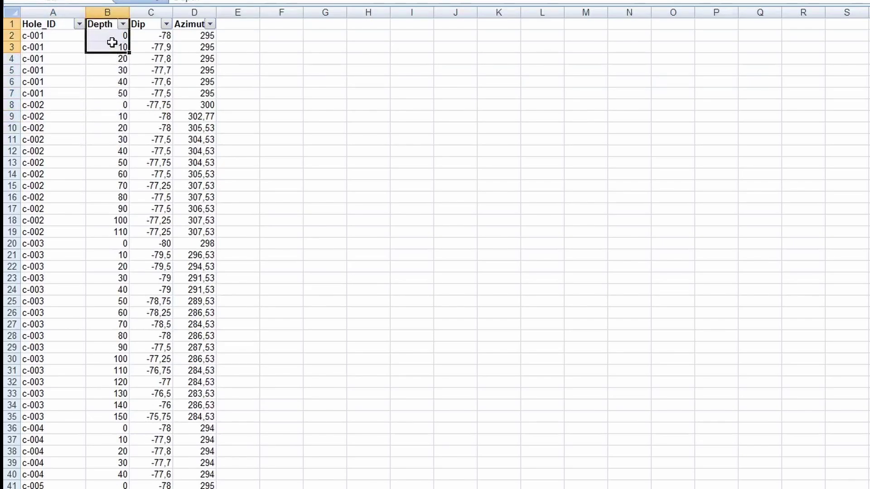
{"action": "left_click", "coordinate": [145, 26]}
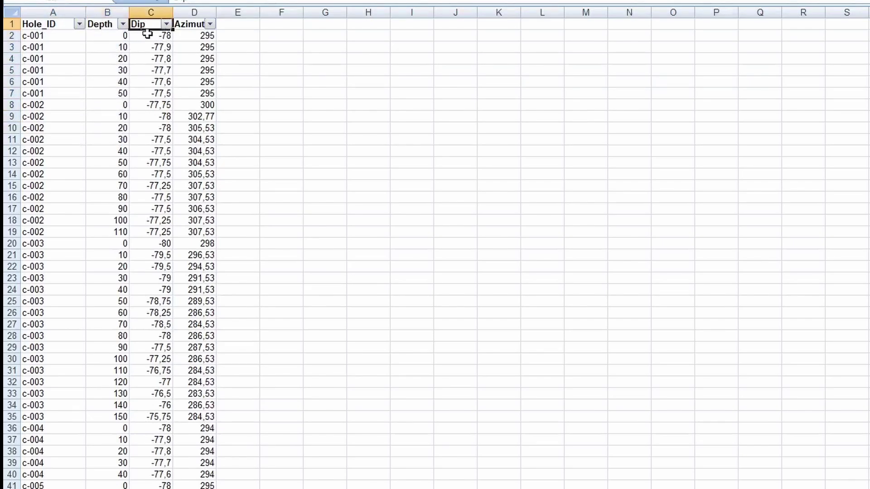
{"action": "mouse_move", "coordinate": [148, 35]}
{"action": "left_mouse_down"}
{"action": "mouse_move", "coordinate": [125, 175]}
{"action": "mouse_move", "coordinate": [148, 174]}
{"action": "mouse_move", "coordinate": [154, 38]}
{"action": "left_mouse_up"}
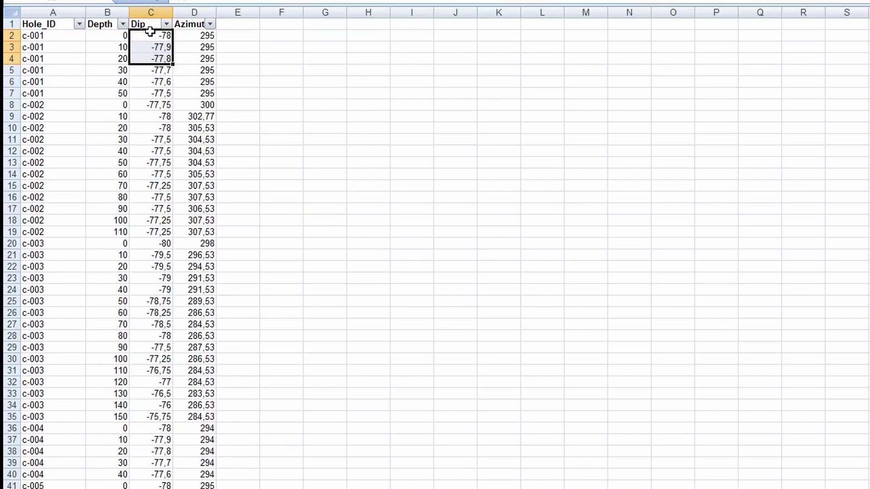
{"action": "left_click_drag", "start_coordinate": [147, 34], "coordinate": [157, 67]}
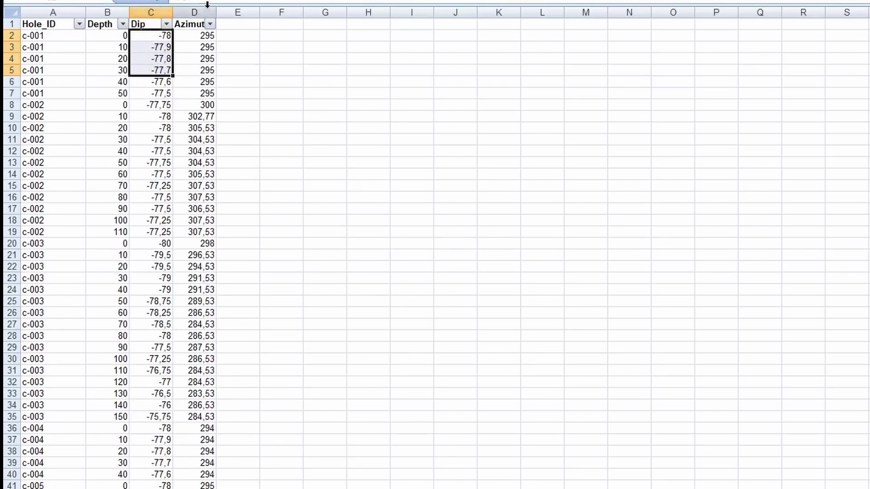
Step: Widen the Azimuth column of the surveys table and review its records for holes c-001 and c-002
{"action": "left_click_drag", "start_coordinate": [217, 12], "coordinate": [263, 13]}
{"action": "left_click", "coordinate": [232, 36]}
{"action": "left_click", "coordinate": [229, 64]}
{"action": "left_click", "coordinate": [226, 105]}
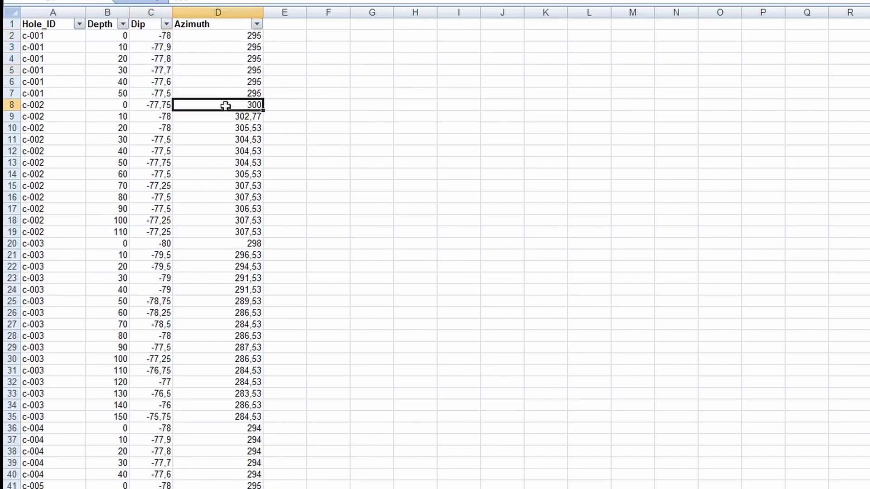
{"action": "left_click", "coordinate": [224, 139]}
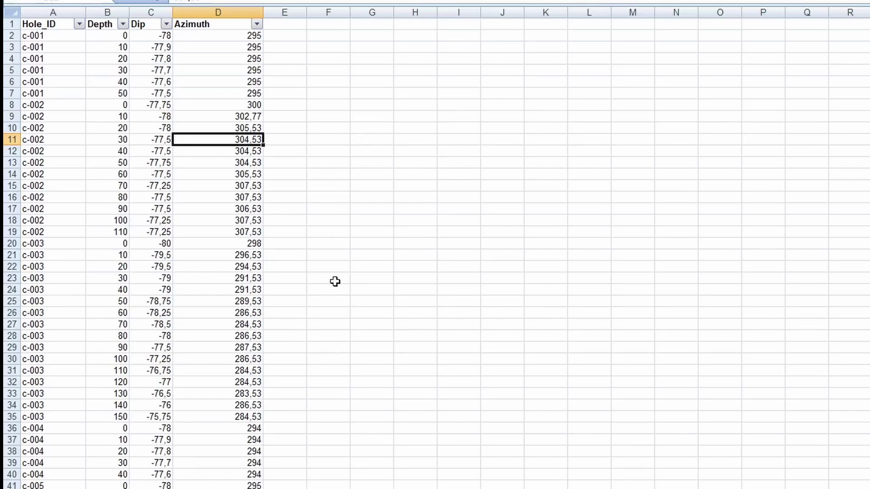
{"action": "left_click", "coordinate": [153, 24]}
{"action": "left_click", "coordinate": [216, 28]}
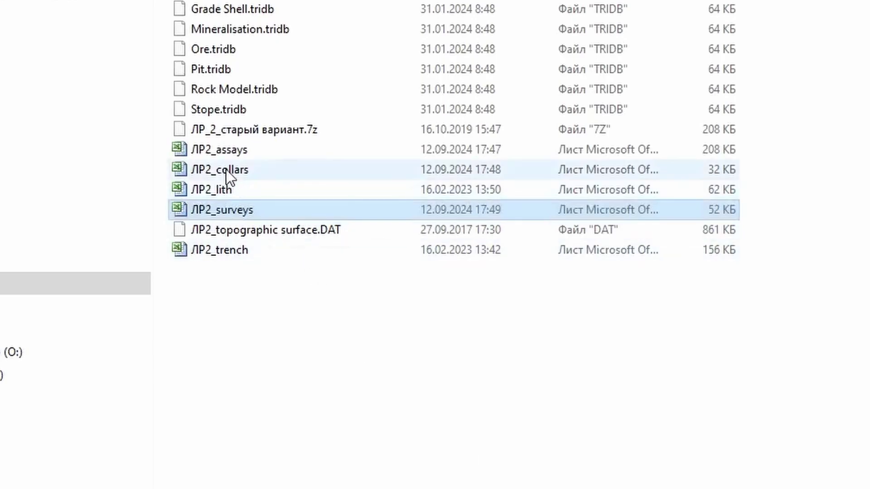
Step: Open the ЛР2_collars workbook and examine the header row and the c-001 record, including the empty columns H and I
{"action": "double_click", "coordinate": [226, 164]}
{"action": "left_click_drag", "start_coordinate": [405, 23], "coordinate": [449, 24]}
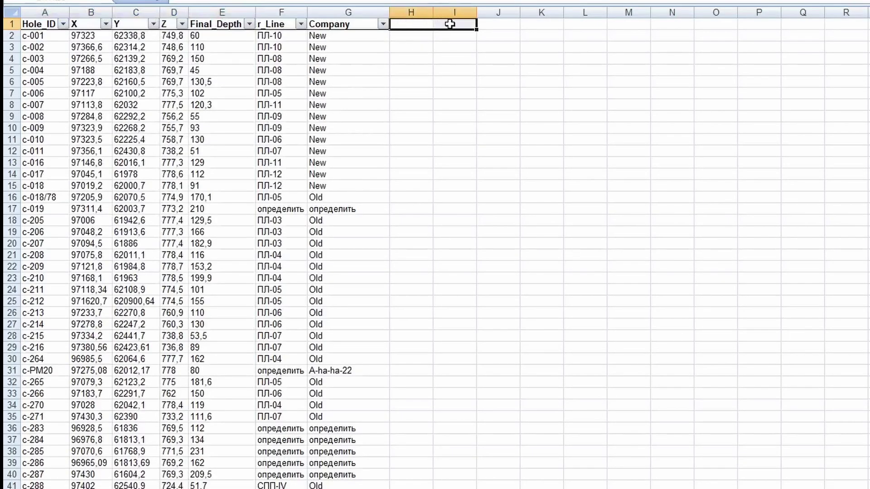
{"action": "left_click", "coordinate": [412, 25]}
{"action": "left_click", "coordinate": [448, 24]}
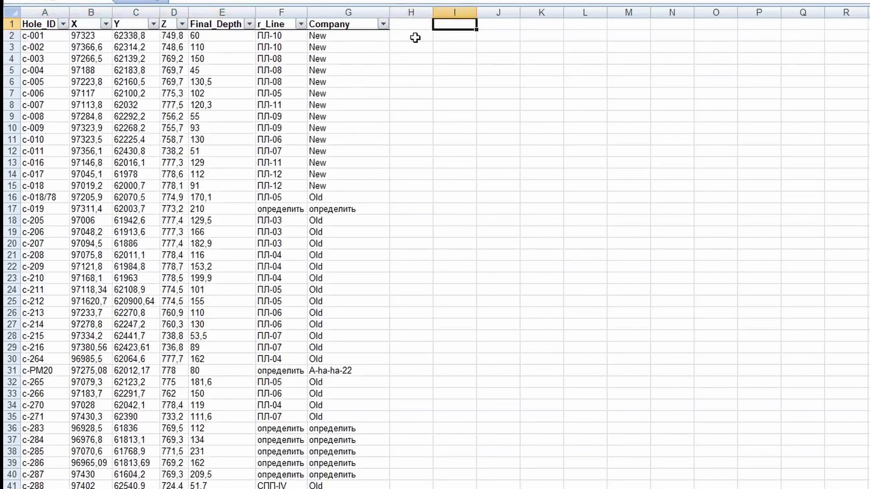
{"action": "left_click_drag", "start_coordinate": [33, 35], "coordinate": [446, 34]}
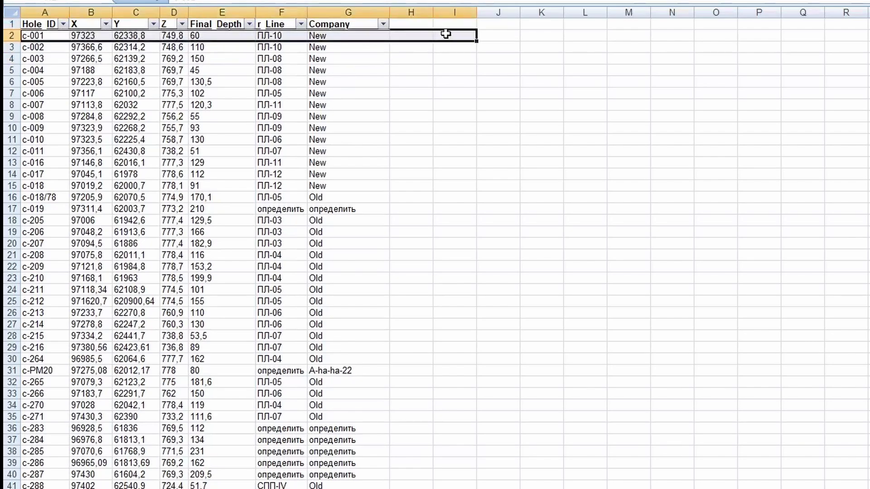
{"action": "left_click", "coordinate": [423, 35]}
{"action": "left_click", "coordinate": [459, 36]}
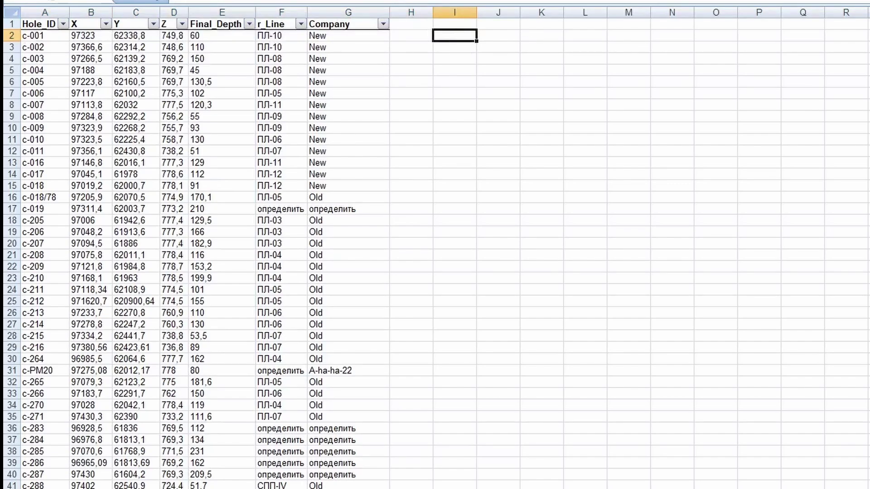
Step: Return to the surveys workbook, close it with its changes saved, and open ЛР2_trench from the project folder
{"action": "key", "text": "ctrl+Page_Down"}
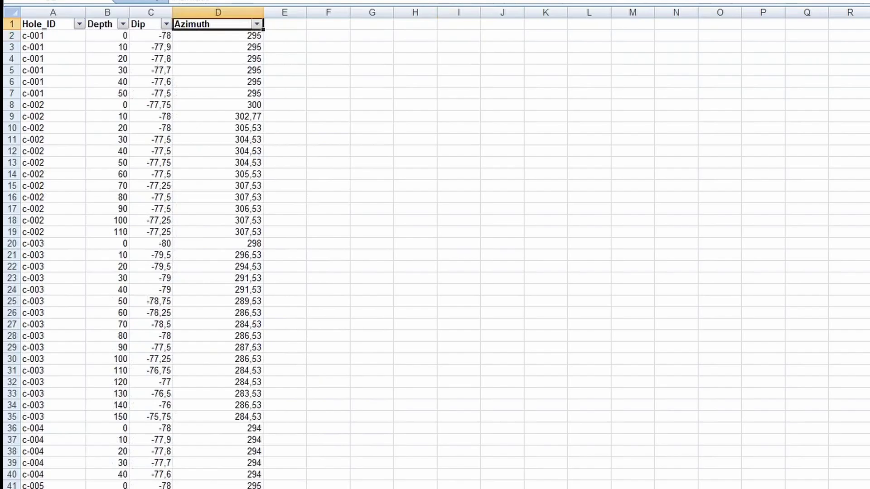
{"action": "key", "text": "ctrl+w"}
{"action": "left_click", "coordinate": [546, 286]}
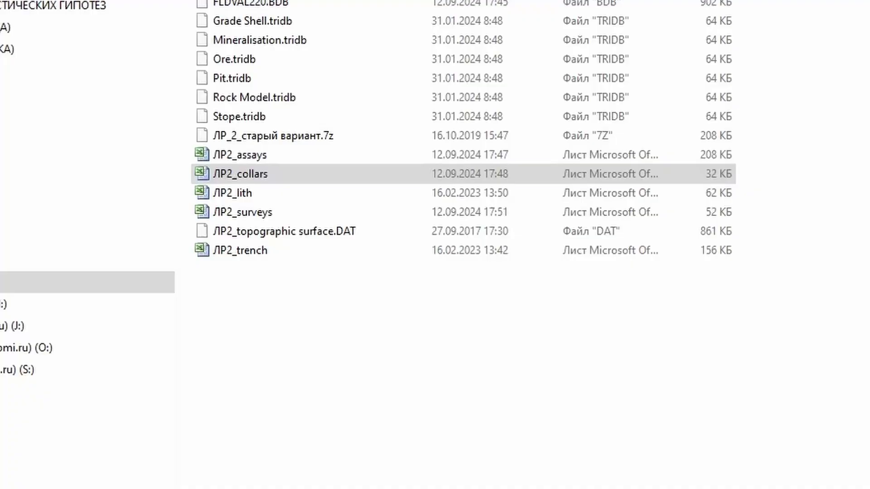
{"action": "left_click", "coordinate": [248, 250]}
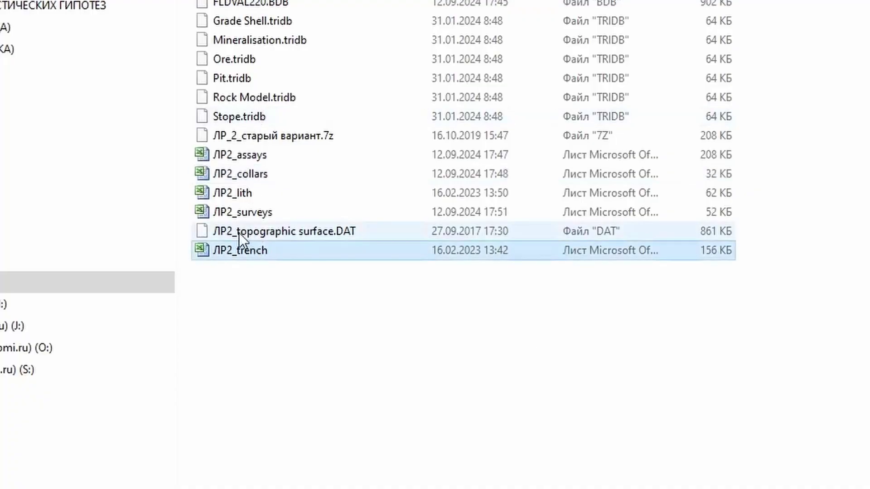
{"action": "double_click", "coordinate": [254, 256]}
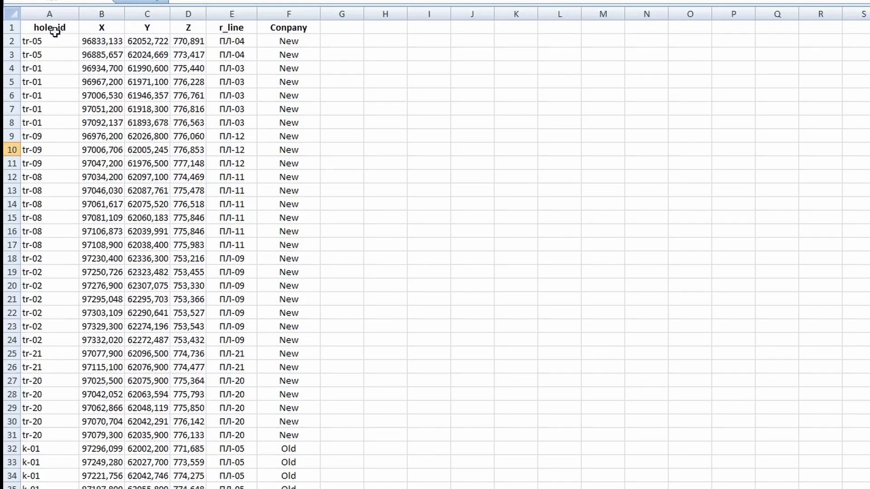
Step: Examine the trench points header row and first record, focusing on the X and Y coordinate fields
{"action": "left_click_drag", "start_coordinate": [52, 29], "coordinate": [271, 25]}
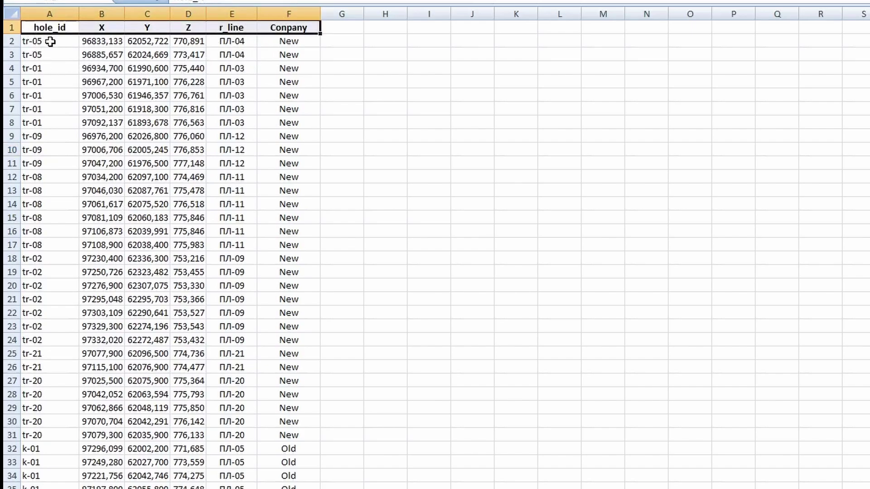
{"action": "left_click_drag", "start_coordinate": [50, 41], "coordinate": [288, 32]}
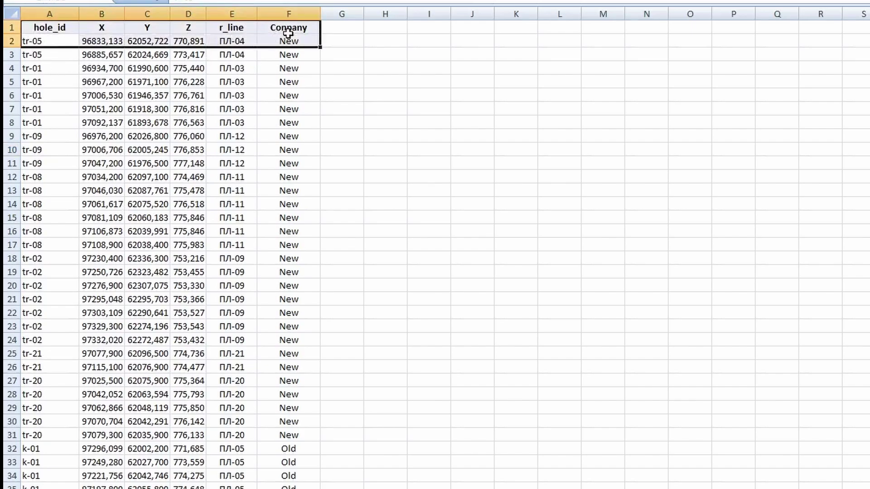
{"action": "left_click", "coordinate": [108, 43]}
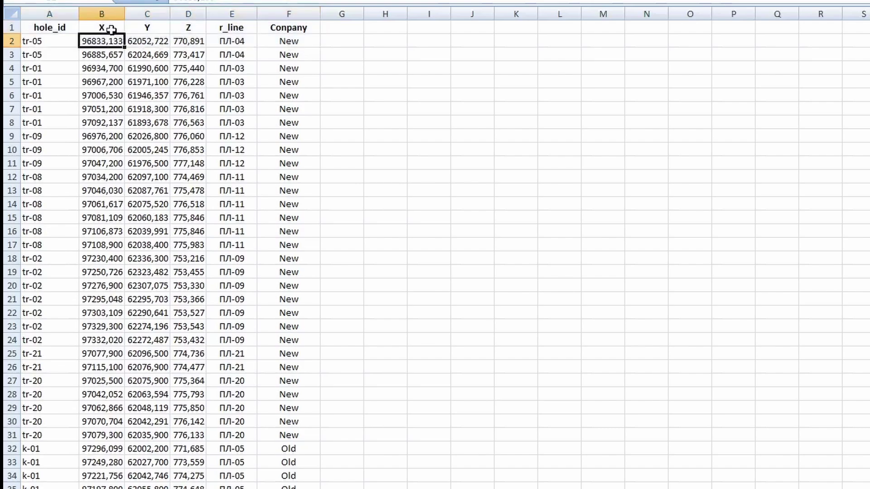
{"action": "left_click_drag", "start_coordinate": [111, 29], "coordinate": [164, 32]}
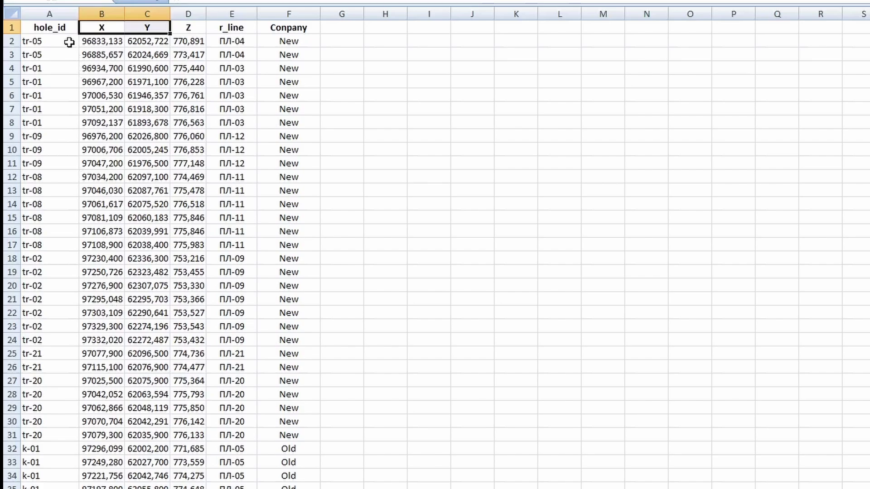
Step: Review the hole_id field and compare the two records of trench tr-05
{"action": "left_click", "coordinate": [66, 27]}
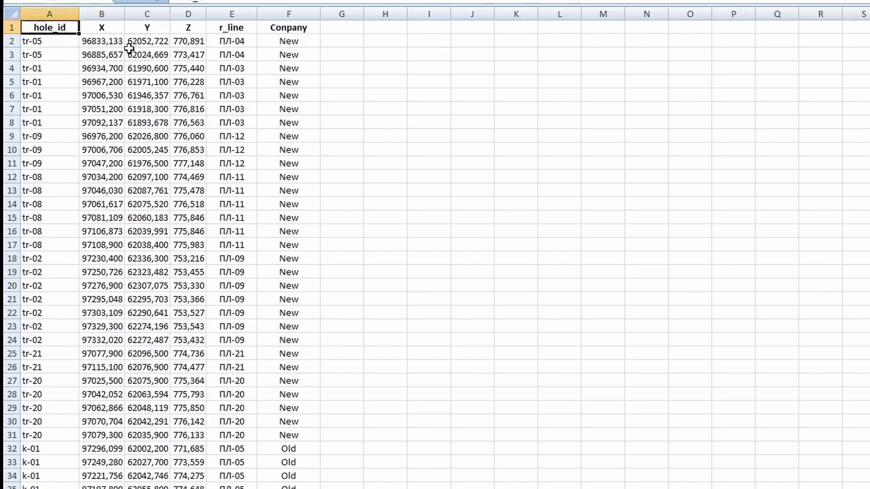
{"action": "left_click", "coordinate": [64, 42]}
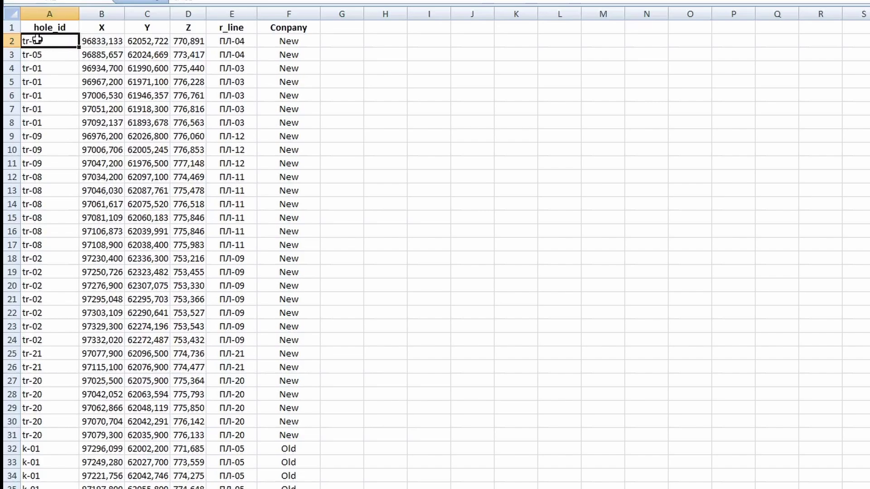
{"action": "left_click", "coordinate": [47, 56]}
{"action": "left_click", "coordinate": [48, 42]}
{"action": "left_click", "coordinate": [53, 56]}
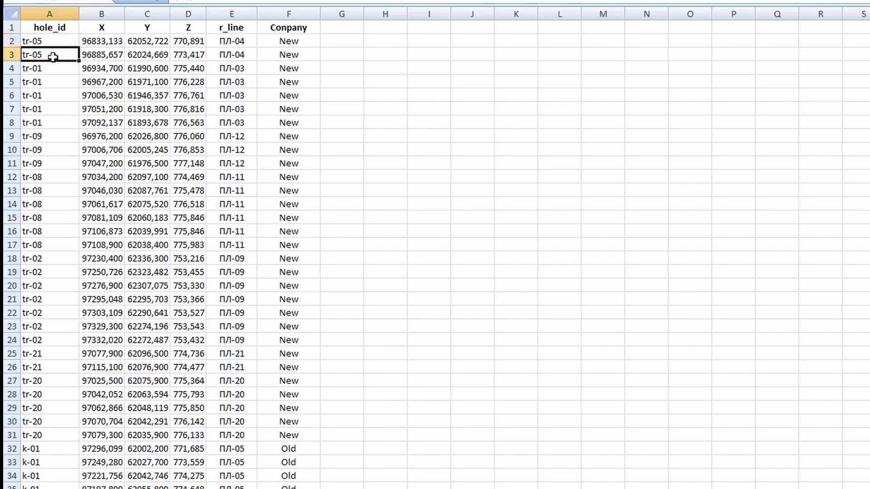
Step: Review the repeated hole_id records of trench tr-01 point by point, through to the first tr-09 record
{"action": "left_click_drag", "start_coordinate": [54, 68], "coordinate": [53, 105]}
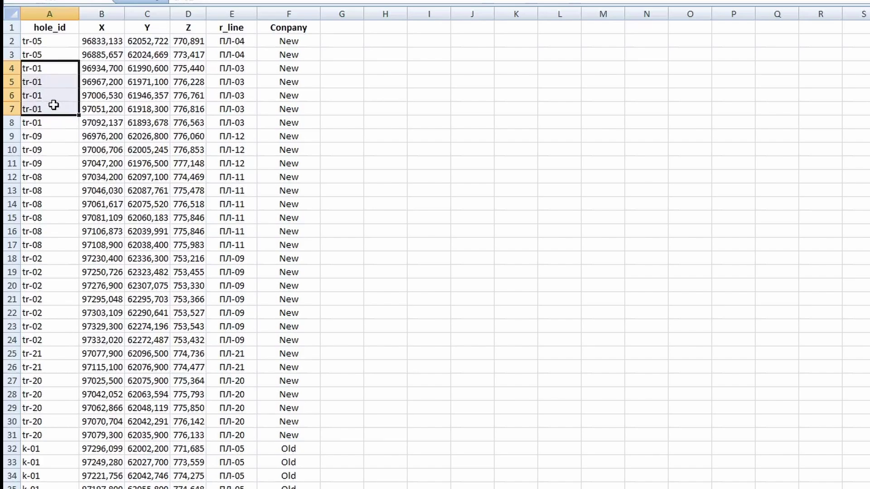
{"action": "left_click_drag", "start_coordinate": [53, 121], "coordinate": [60, 72]}
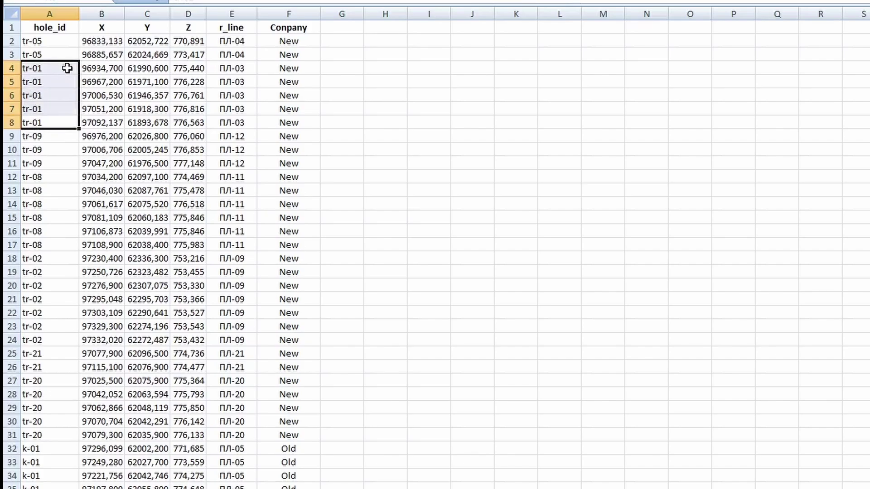
{"action": "left_click", "coordinate": [66, 69]}
{"action": "left_click", "coordinate": [57, 82]}
{"action": "left_click", "coordinate": [56, 98]}
{"action": "left_click", "coordinate": [53, 121]}
{"action": "left_click", "coordinate": [58, 136]}
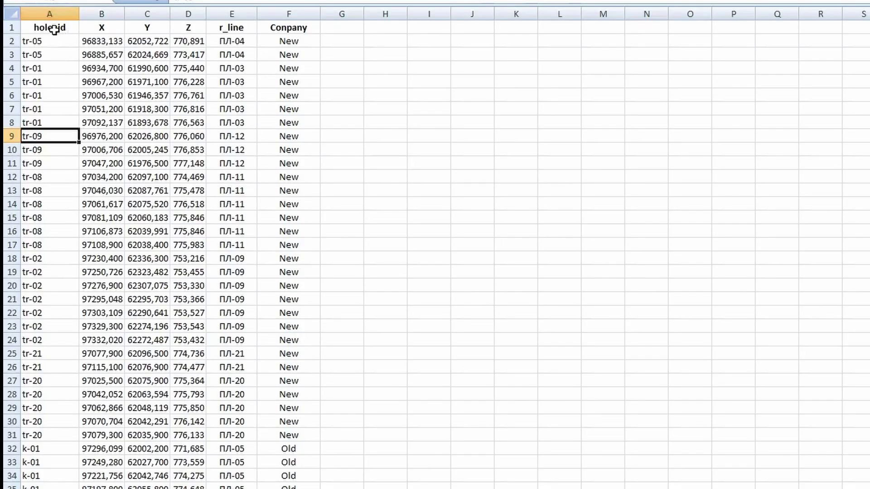
Step: Go over the hole_id, X, Y, Z and r_line header fields of the trench points table
{"action": "left_click", "coordinate": [54, 29]}
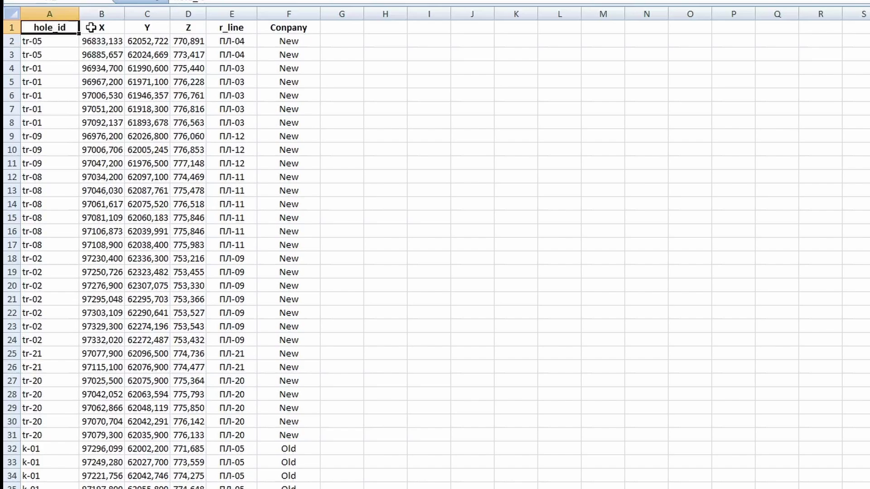
{"action": "left_click_drag", "start_coordinate": [102, 27], "coordinate": [191, 27]}
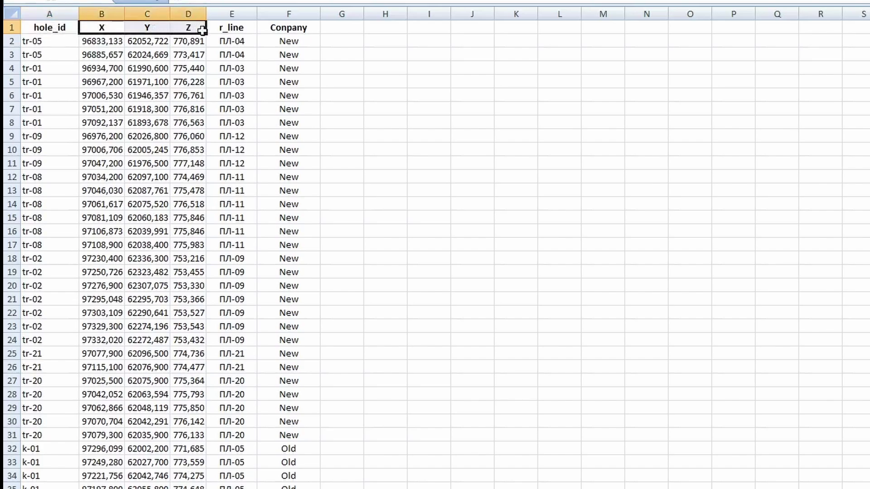
{"action": "left_click", "coordinate": [233, 27]}
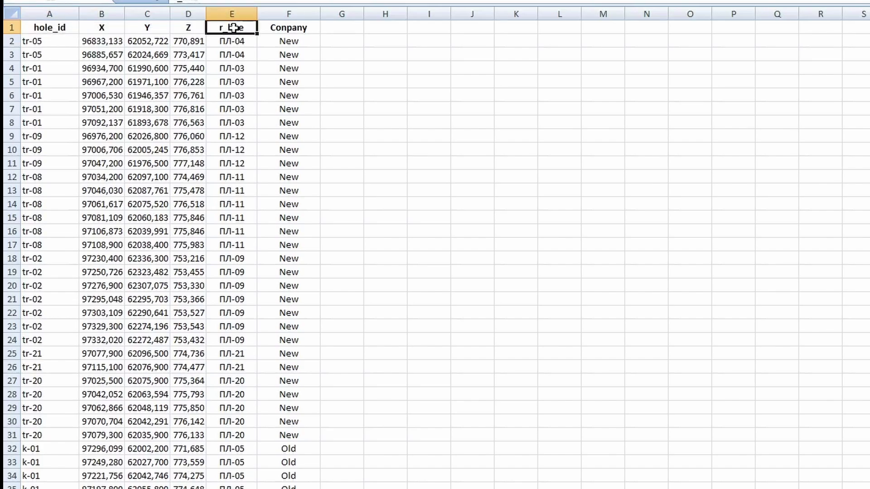
Step: Correct the misspelled header in cell F1 of the trench points table to Company
{"action": "left_click", "coordinate": [285, 30]}
{"action": "left_click", "coordinate": [187, 1]}
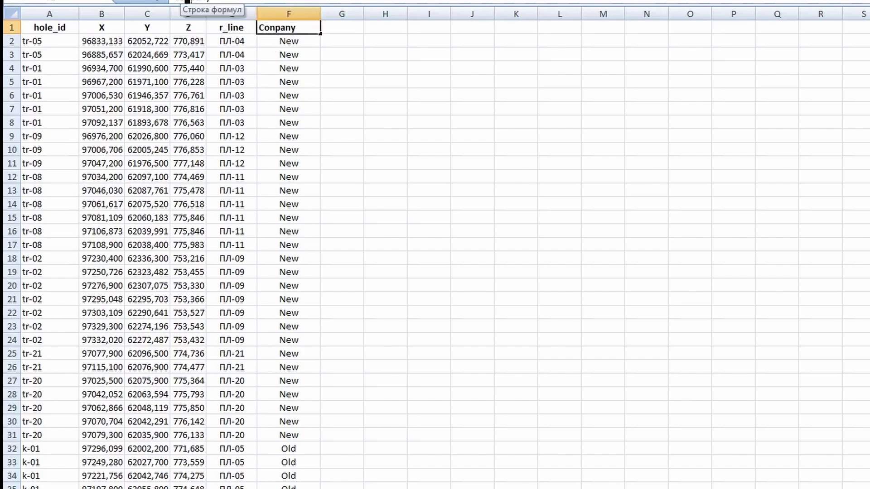
{"action": "key", "text": "Delete"}
{"action": "type", "text": "ь"}
{"action": "key", "text": "BackSpace"}
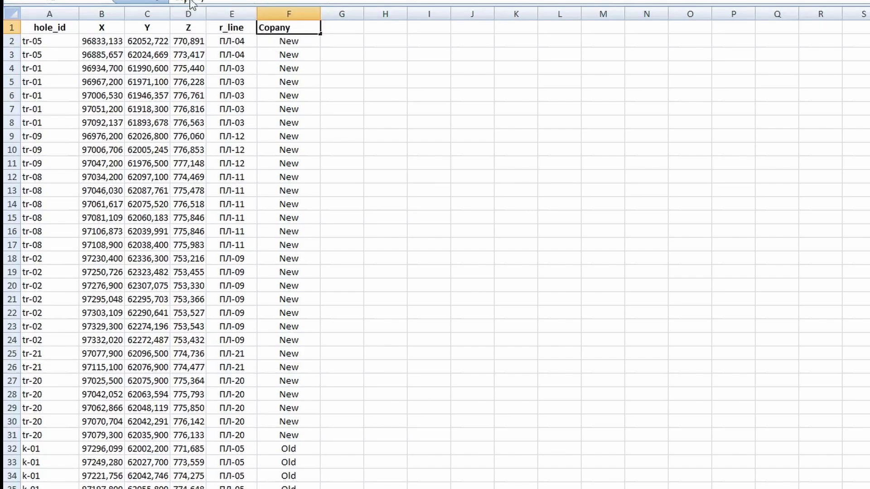
{"action": "type", "text": "m"}
{"action": "left_click", "coordinate": [408, 80]}
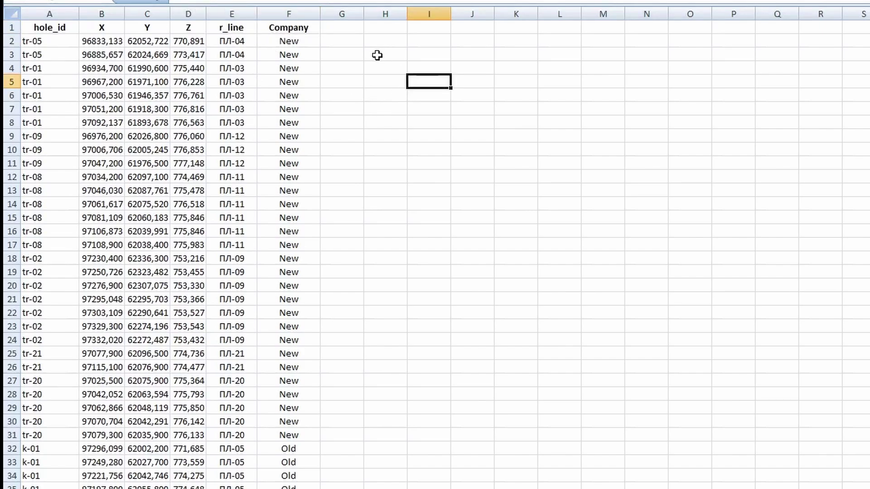
Step: Examine the Company column of the trench points, comparing the New records with the Old ones further down
{"action": "scroll", "coordinate": [262, 275], "scroll_direction": "down", "scroll_amount": 4}
{"action": "scroll", "coordinate": [263, 275], "scroll_direction": "up", "scroll_amount": 4}
{"action": "left_click_drag", "start_coordinate": [296, 137], "coordinate": [269, 232]}
{"action": "left_click", "coordinate": [293, 484]}
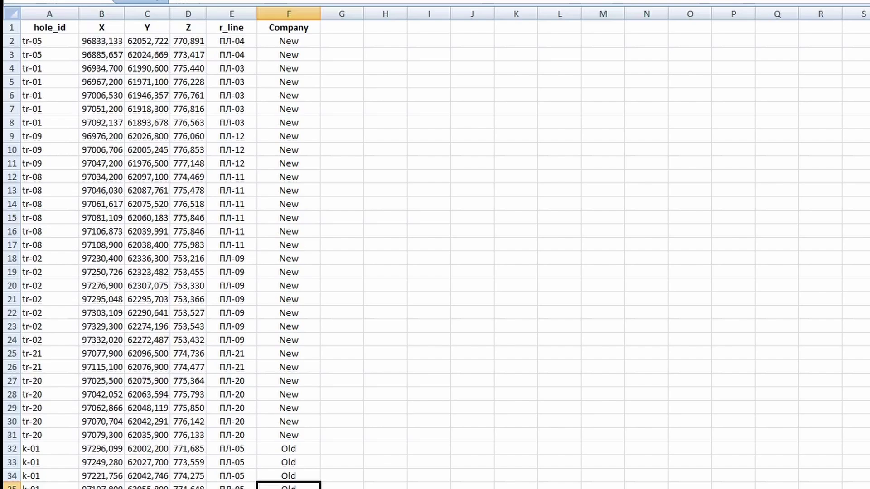
{"action": "scroll", "coordinate": [350, 438], "scroll_direction": "down", "scroll_amount": 15}
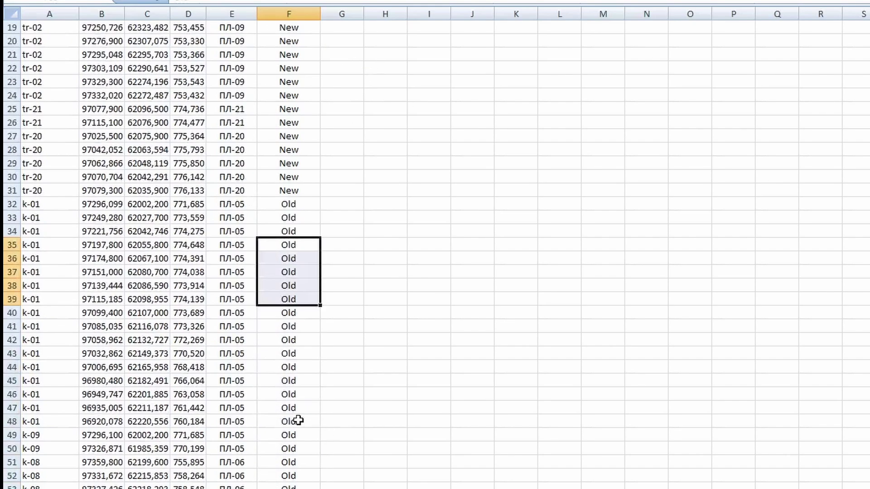
{"action": "scroll", "coordinate": [298, 420], "scroll_direction": "down", "scroll_amount": 7}
{"action": "scroll", "coordinate": [298, 421], "scroll_direction": "up", "scroll_amount": 20}
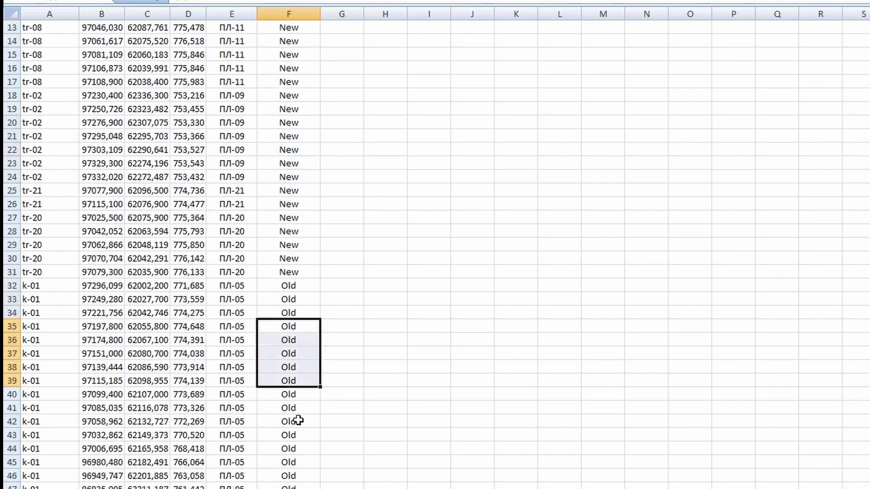
{"action": "left_click_drag", "start_coordinate": [285, 40], "coordinate": [269, 437]}
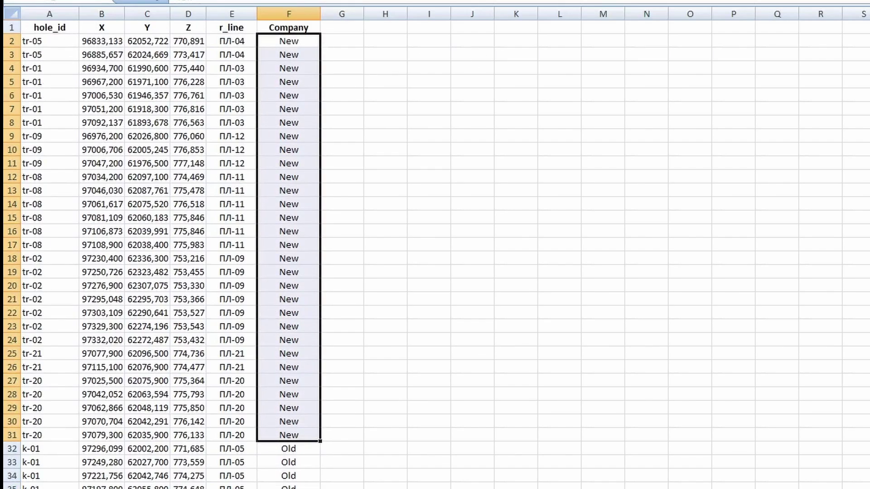
{"action": "scroll", "coordinate": [306, 426], "scroll_direction": "down", "scroll_amount": 1}
{"action": "scroll", "coordinate": [307, 426], "scroll_direction": "up", "scroll_amount": 1}
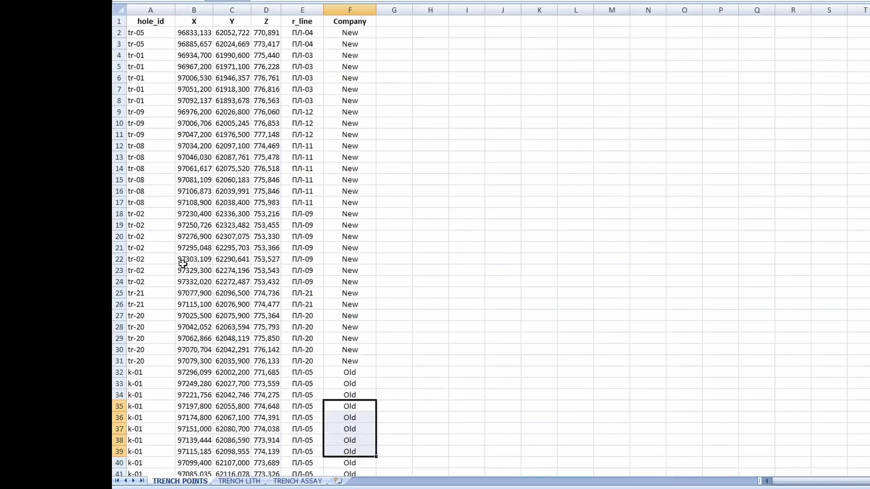
Step: Switch to the TRENCH LITH sheet and examine its header fields with the first k-01 records
{"action": "left_click", "coordinate": [249, 482]}
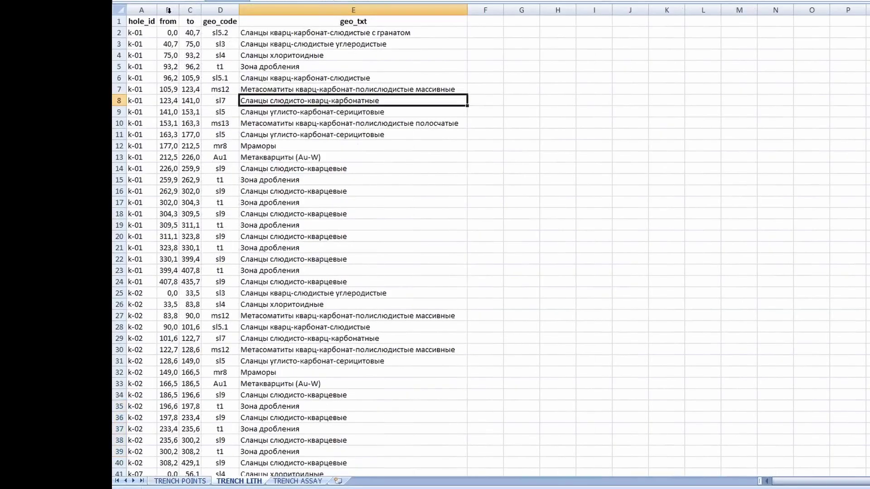
{"action": "left_click_drag", "start_coordinate": [149, 32], "coordinate": [296, 216]}
{"action": "left_click_drag", "start_coordinate": [152, 21], "coordinate": [367, 158]}
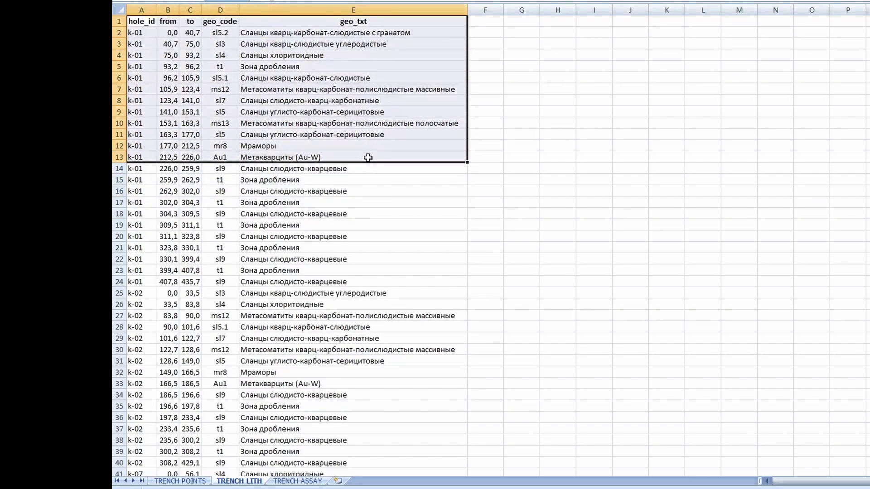
{"action": "left_click", "coordinate": [147, 18]}
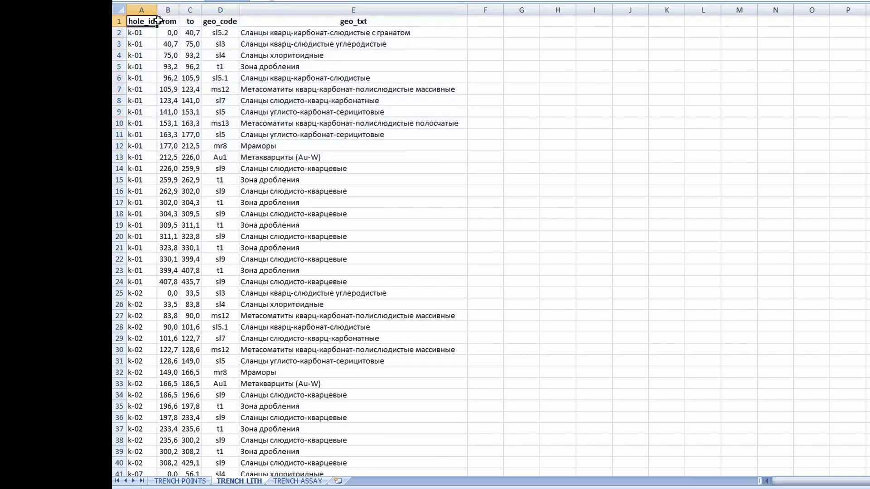
Step: Go over the k-01 records and the from, to, geo_code and geo_txt fields of the trench lithology table
{"action": "left_click_drag", "start_coordinate": [134, 32], "coordinate": [144, 84]}
{"action": "left_click", "coordinate": [181, 21]}
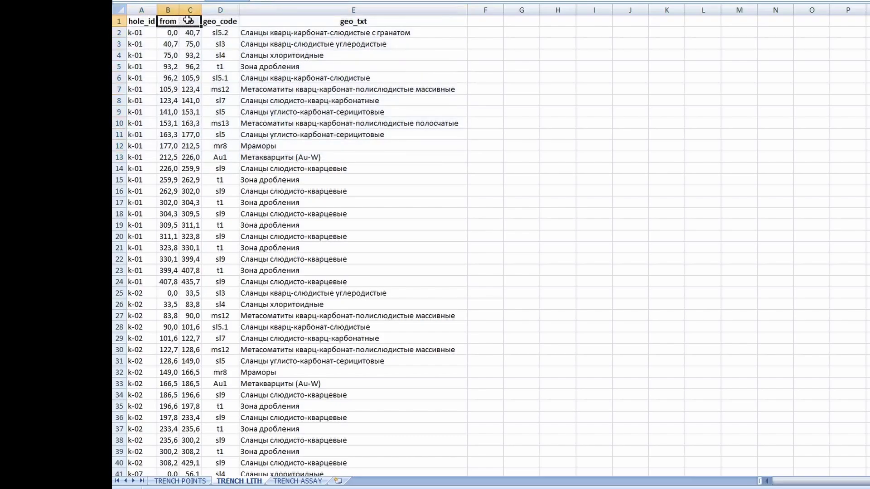
{"action": "left_click", "coordinate": [213, 22]}
{"action": "left_click", "coordinate": [302, 23]}
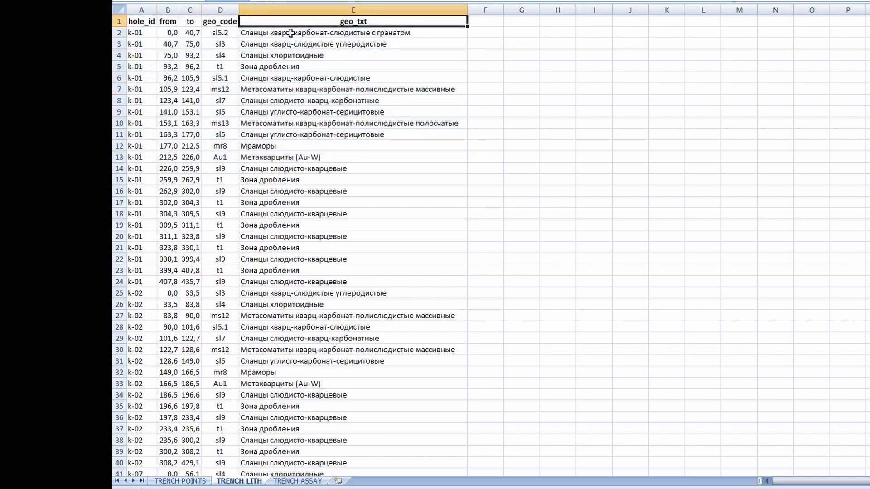
Step: Switch to the TRENCH ASSAY sheet and go over its hole_id, sampl, from, to and Au fields
{"action": "left_click", "coordinate": [299, 481]}
{"action": "left_click", "coordinate": [146, 23]}
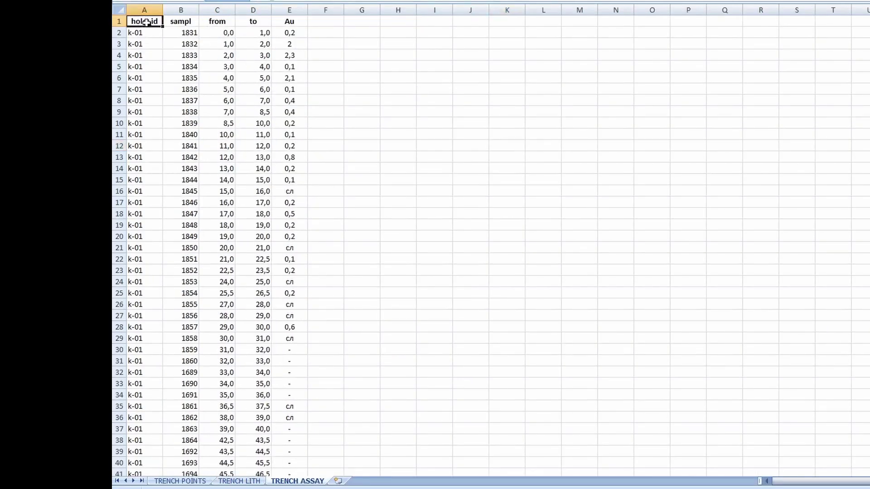
{"action": "left_click", "coordinate": [181, 22]}
{"action": "left_click_drag", "start_coordinate": [186, 25], "coordinate": [189, 104]}
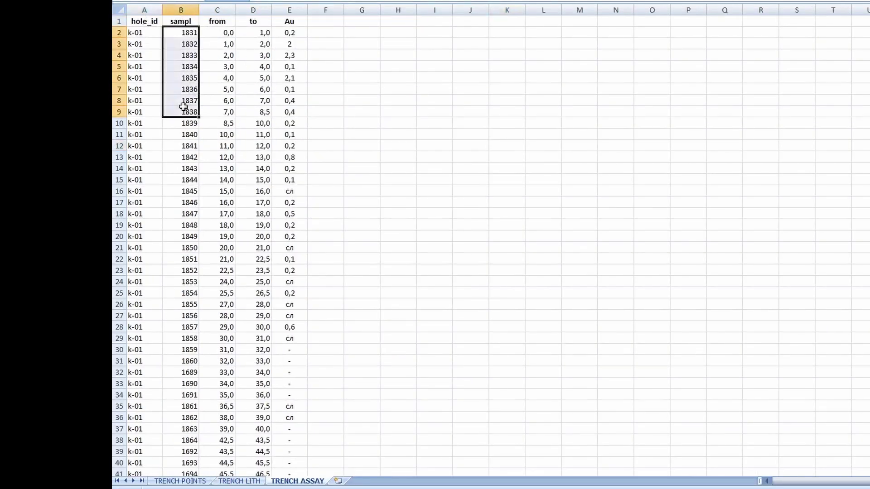
{"action": "left_click", "coordinate": [237, 21]}
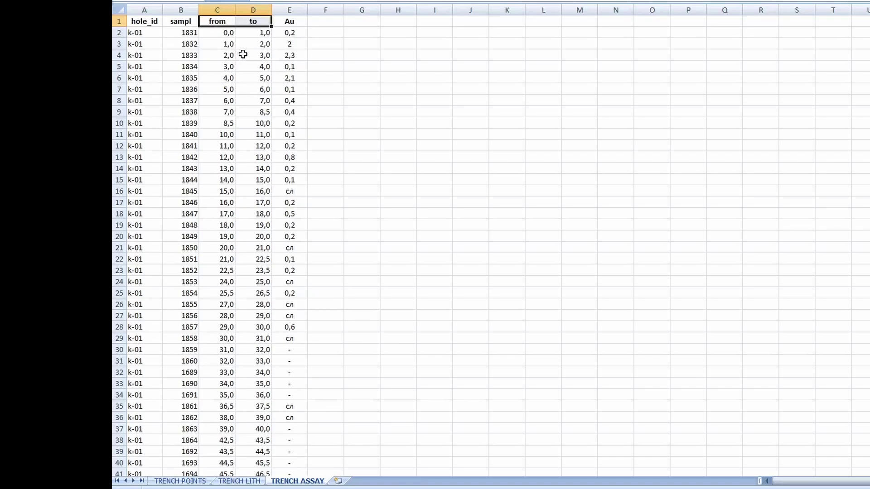
{"action": "left_click", "coordinate": [288, 21]}
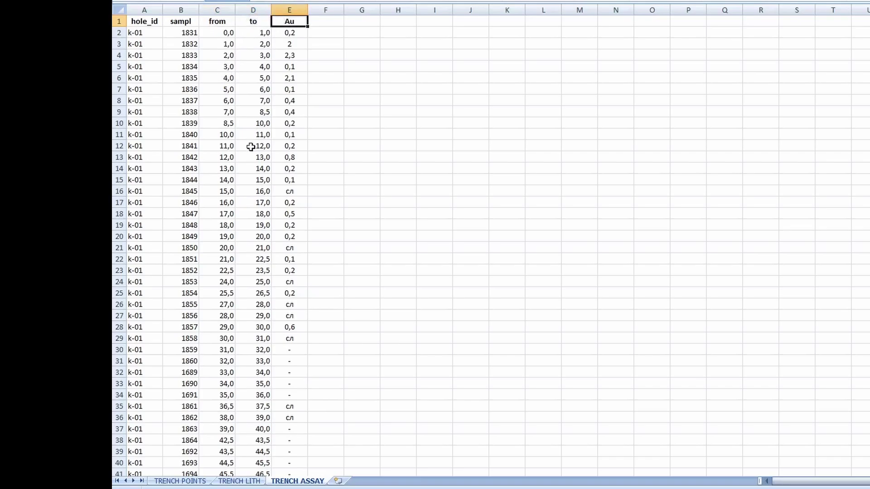
Step: Examine the Au column of the k-01 trench assays, comparing the text entries "сл" with the numeric grades
{"action": "scroll", "coordinate": [277, 141], "scroll_direction": "down", "scroll_amount": 4}
{"action": "left_click", "coordinate": [176, 276]}
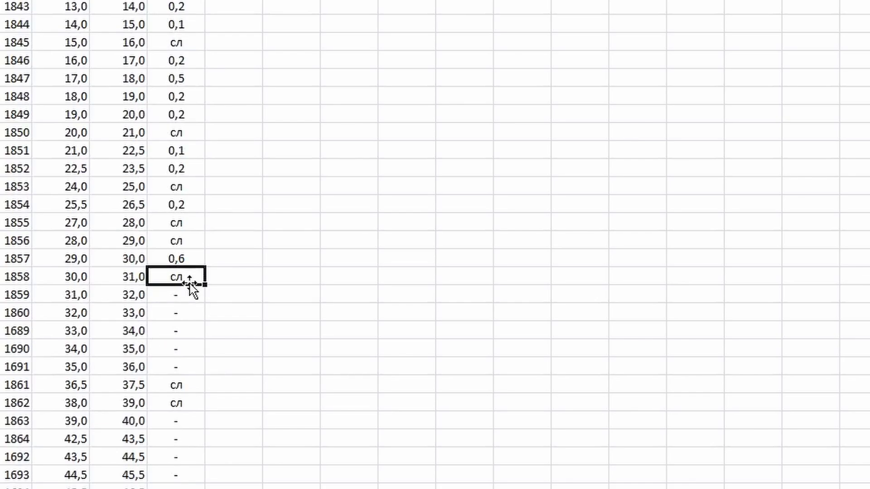
{"action": "left_click_drag", "start_coordinate": [179, 222], "coordinate": [185, 241]}
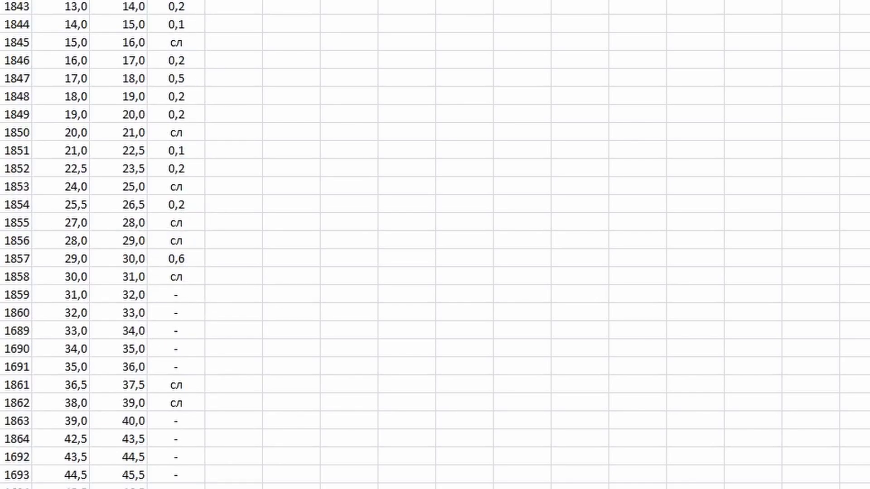
{"action": "left_click", "coordinate": [175, 24]}
{"action": "left_click", "coordinate": [172, 135]}
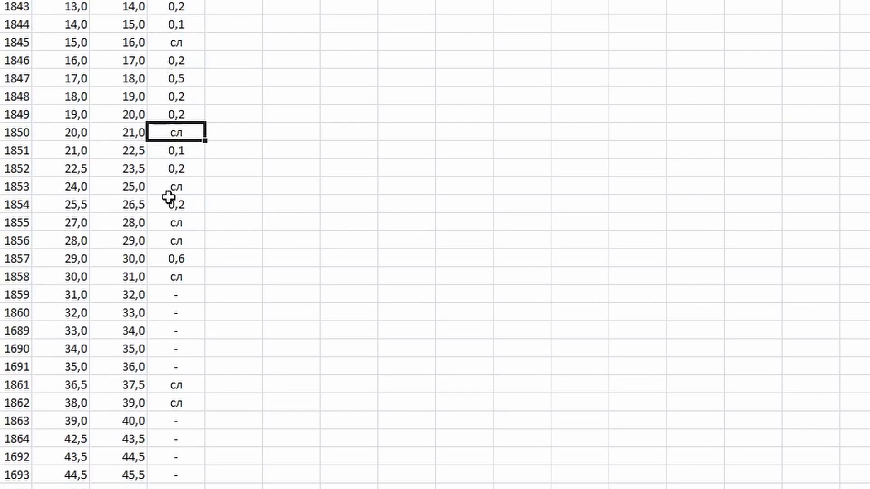
{"action": "left_click", "coordinate": [180, 222]}
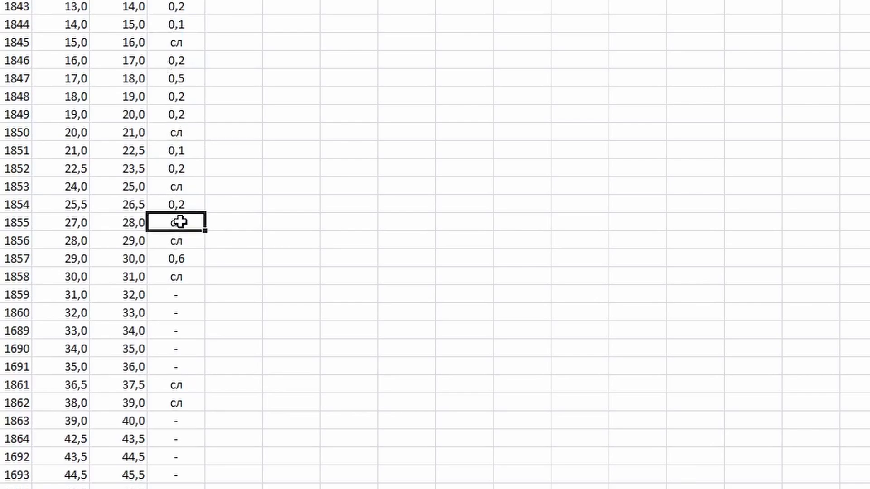
Step: Check the "-" and "сл" entries in the trench assay table's Au column and widen that column
{"action": "left_click", "coordinate": [178, 289]}
{"action": "left_click", "coordinate": [184, 223]}
{"action": "left_click_drag", "start_coordinate": [205, 0], "coordinate": [260, 0]}
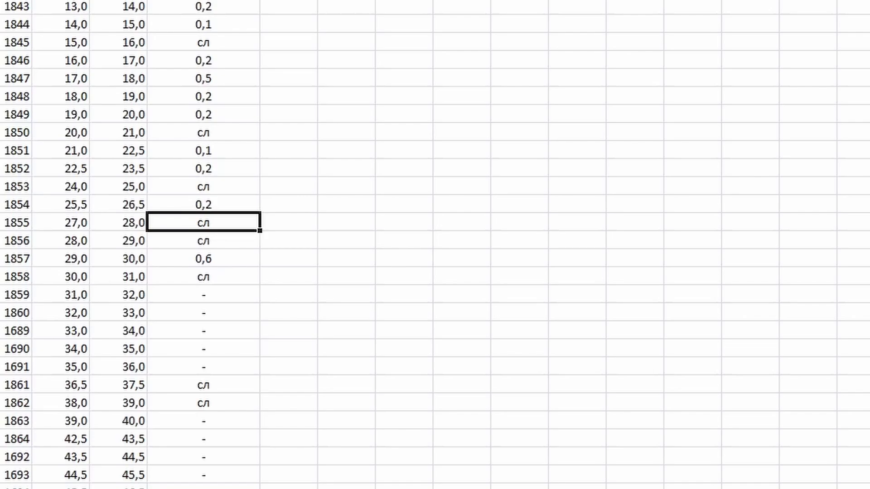